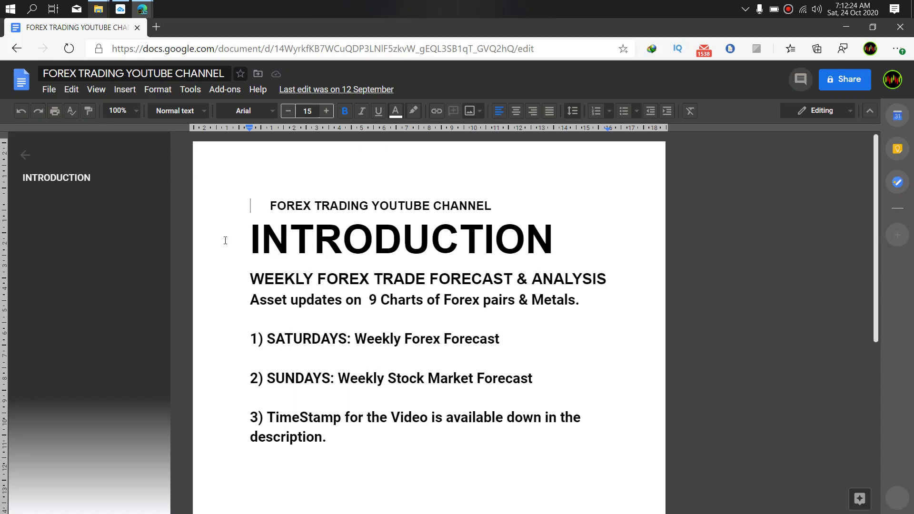
# Step: Mark up the weekly forex forecast heading and its listed lines, then clear the orange annotations
pyautogui.moveTo(236, 253)
pyautogui.mouseDown()
pyautogui.moveTo(220, 265)
pyautogui.moveTo(369, 292)
pyautogui.moveTo(390, 260)
pyautogui.moveTo(138, 252)
pyautogui.mouseUp()
pyautogui.moveTo(193, 312)
pyautogui.mouseDown()
pyautogui.moveTo(232, 358)
pyautogui.moveTo(294, 361)
pyautogui.mouseUp()
pyautogui.moveTo(358, 290)
pyautogui.mouseDown()
pyautogui.moveTo(386, 318)
pyautogui.moveTo(595, 303)
pyautogui.moveTo(404, 268)
pyautogui.moveTo(338, 276)
pyautogui.mouseUp()
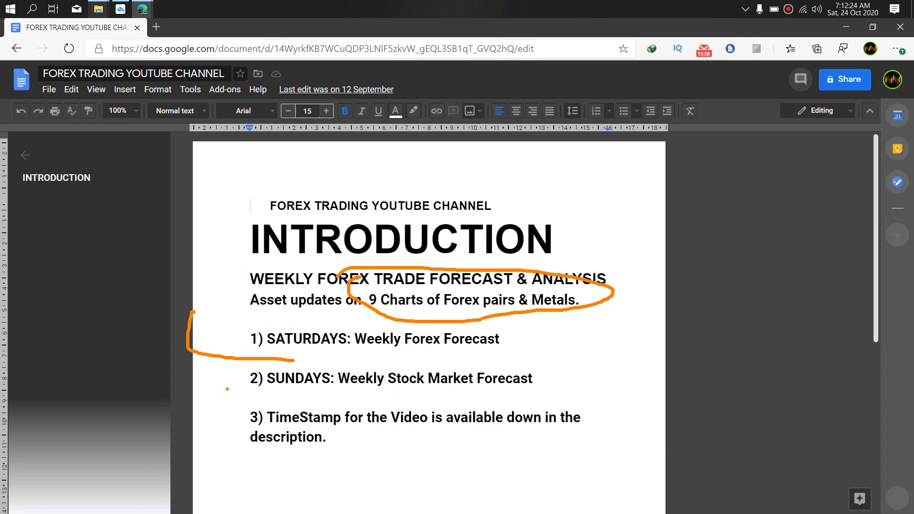
pyautogui.moveTo(238, 358)
pyautogui.mouseDown()
pyautogui.moveTo(231, 374)
pyautogui.moveTo(470, 400)
pyautogui.moveTo(440, 353)
pyautogui.moveTo(193, 372)
pyautogui.moveTo(202, 464)
pyautogui.moveTo(576, 452)
pyautogui.moveTo(426, 391)
pyautogui.moveTo(221, 392)
pyautogui.mouseUp()
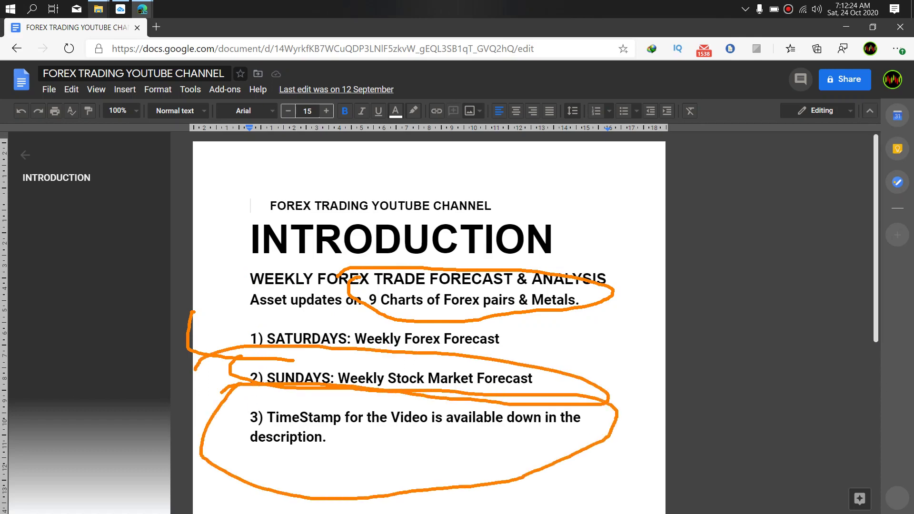
pyautogui.press('e')
# Step: Draw lines and a downward arrow beside the three listed forecast items
pyautogui.moveTo(217, 340)
pyautogui.mouseDown()
pyautogui.moveTo(220, 456)
pyautogui.moveTo(232, 493)
pyautogui.mouseUp()
pyautogui.moveTo(229, 343); pyautogui.dragTo(236, 497)
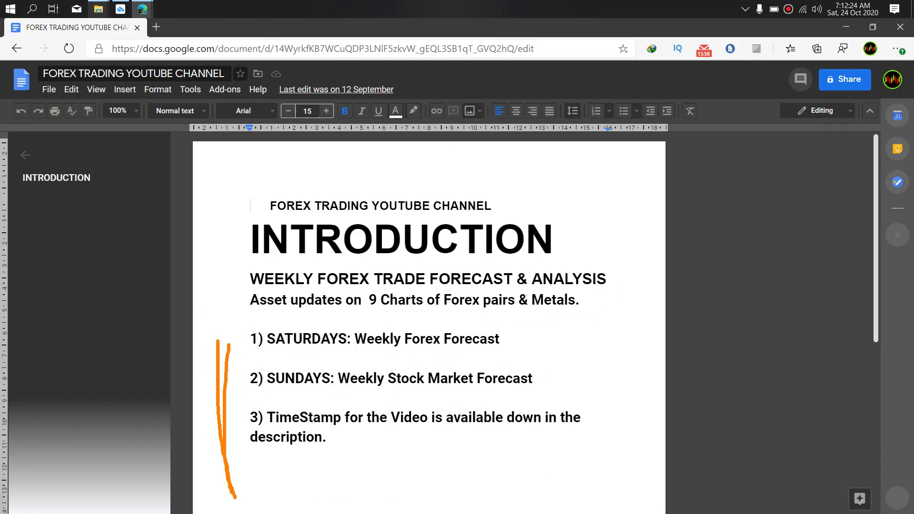
pyautogui.moveTo(229, 417)
pyautogui.mouseDown()
pyautogui.moveTo(245, 486)
pyautogui.moveTo(265, 456)
pyautogui.moveTo(255, 512)
pyautogui.moveTo(207, 513)
pyautogui.moveTo(188, 498)
pyautogui.moveTo(192, 480)
pyautogui.moveTo(235, 497)
pyautogui.mouseUp()
pyautogui.moveTo(220, 341)
pyautogui.mouseDown()
pyautogui.moveTo(237, 351)
pyautogui.moveTo(275, 346)
pyautogui.moveTo(253, 331)
pyautogui.moveTo(177, 340)
pyautogui.moveTo(217, 350)
pyautogui.mouseUp()
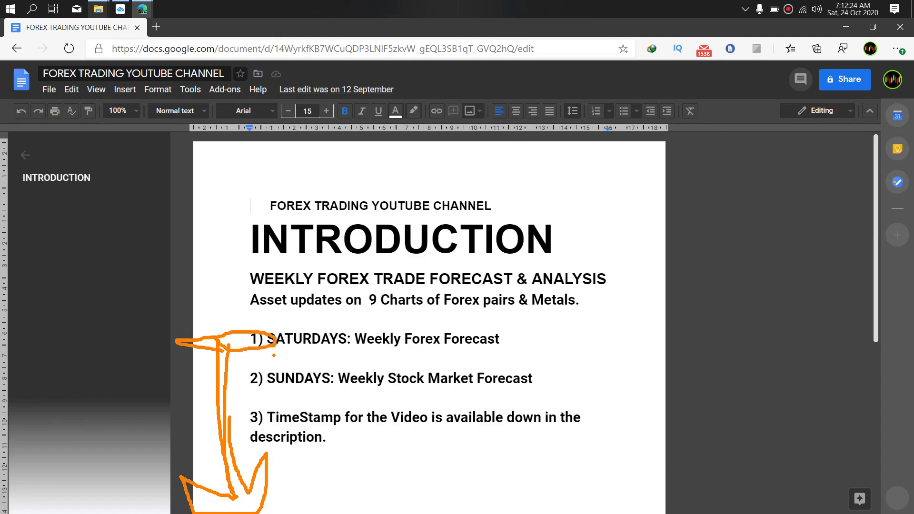
# Step: Draw pointing strokes and curving arrows beside the forecast page
pyautogui.moveTo(687, 353); pyautogui.dragTo(781, 464)
pyautogui.moveTo(692, 312); pyautogui.dragTo(798, 448)
pyautogui.moveTo(689, 453)
pyautogui.mouseDown()
pyautogui.moveTo(720, 465)
pyautogui.moveTo(782, 460)
pyautogui.mouseUp()
pyautogui.moveTo(803, 393); pyautogui.dragTo(798, 456)
pyautogui.moveTo(805, 376)
pyautogui.mouseDown()
pyautogui.moveTo(826, 484)
pyautogui.moveTo(680, 488)
pyautogui.mouseUp()
pyautogui.moveTo(687, 356)
pyautogui.mouseDown()
pyautogui.moveTo(680, 339)
pyautogui.moveTo(614, 353)
pyautogui.moveTo(615, 283)
pyautogui.moveTo(740, 250)
pyautogui.moveTo(698, 319)
pyautogui.moveTo(673, 333)
pyautogui.mouseUp()
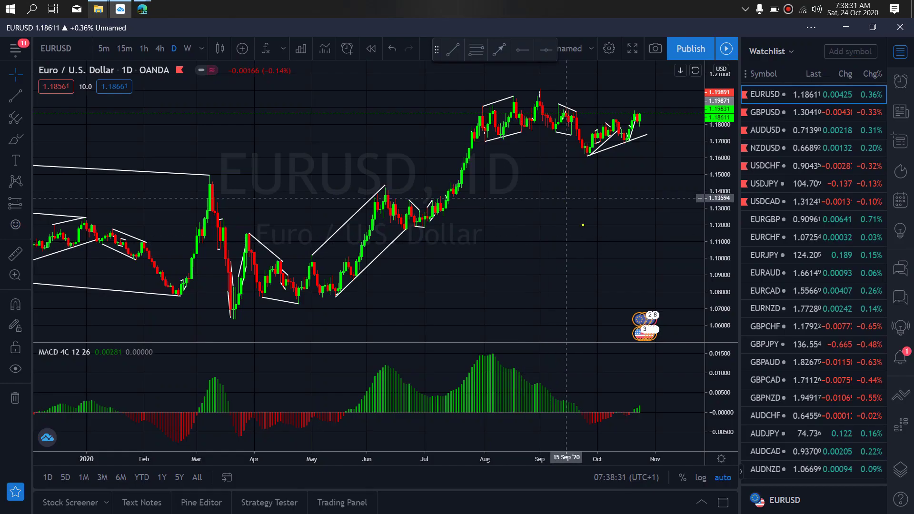
# Step: Sketch a yellow projected price arc over the latest EURUSD daily candles, redoing the first attempt
pyautogui.moveTo(588, 157)
pyautogui.mouseDown()
pyautogui.moveTo(613, 122)
pyautogui.moveTo(637, 183)
pyautogui.mouseUp()
pyautogui.hotkey('ctrl', 'z')
pyautogui.moveTo(611, 120); pyautogui.dragTo(629, 112)
pyautogui.moveTo(642, 116)
pyautogui.mouseDown()
pyautogui.moveTo(649, 111)
pyautogui.moveTo(659, 126)
pyautogui.moveTo(687, 100)
pyautogui.mouseUp()
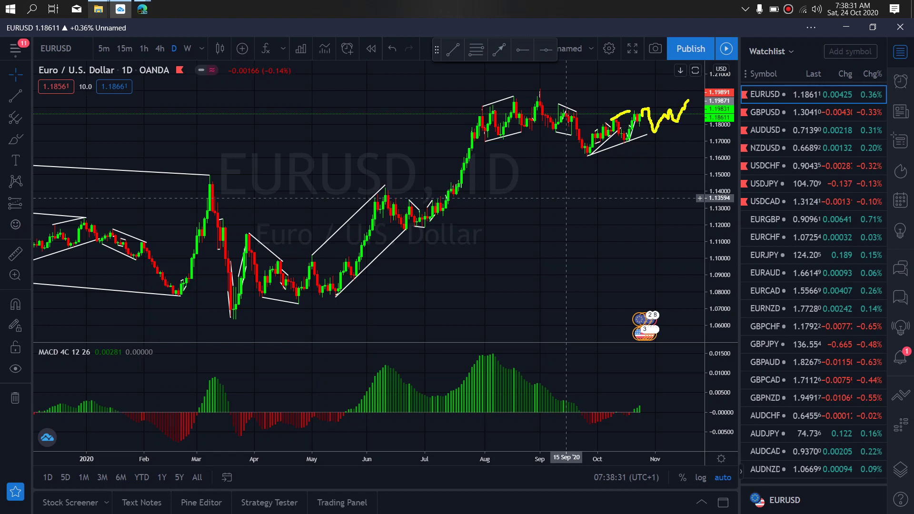
# Step: Draw upper and lower projected channel lines, clear the yellow sketches, and go to 4-hour
pyautogui.moveTo(605, 120); pyautogui.dragTo(691, 97)
pyautogui.moveTo(583, 154)
pyautogui.mouseDown()
pyautogui.moveTo(712, 114)
pyautogui.moveTo(713, 236)
pyautogui.moveTo(722, 259)
pyautogui.mouseUp()
pyautogui.press('Escape')
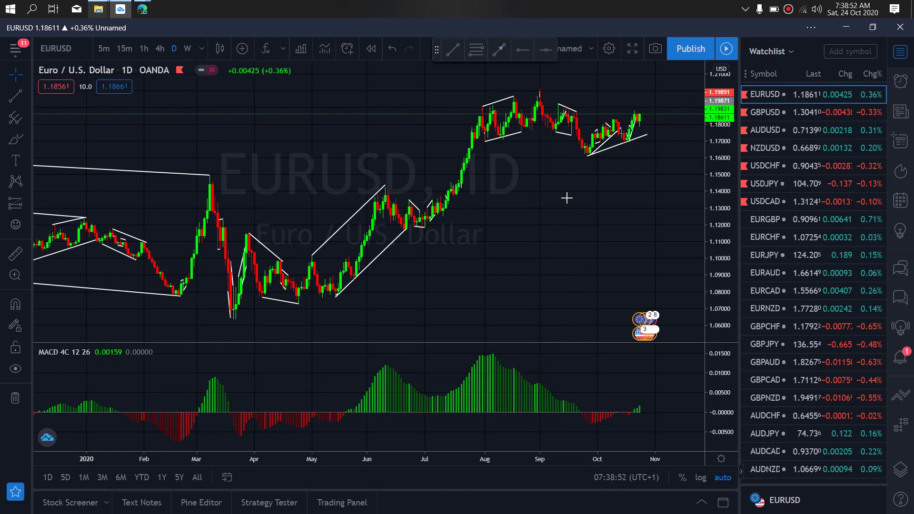
pyautogui.click(160, 49)
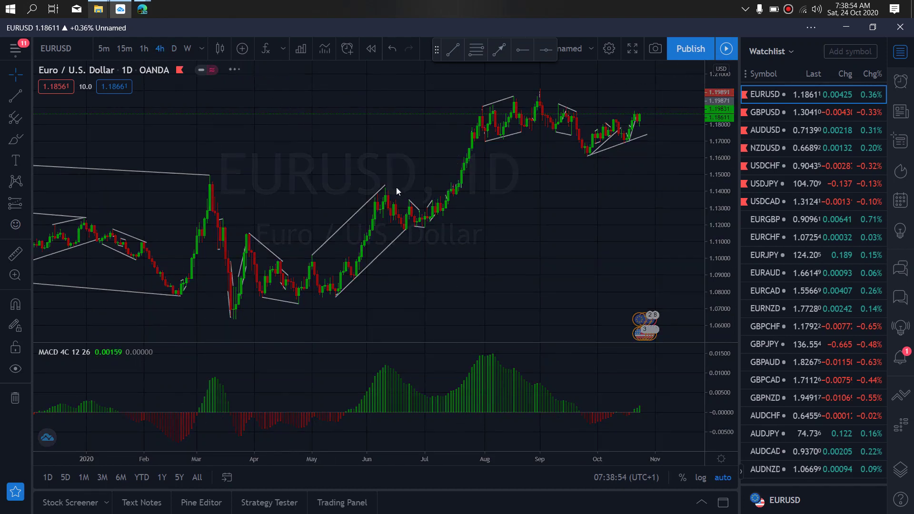
# Step: Sketch yellow projected paths on the EURUSD 4-hour chart: a peak then fall, and rising paths
pyautogui.moveTo(495, 306); pyautogui.dragTo(450, 309)
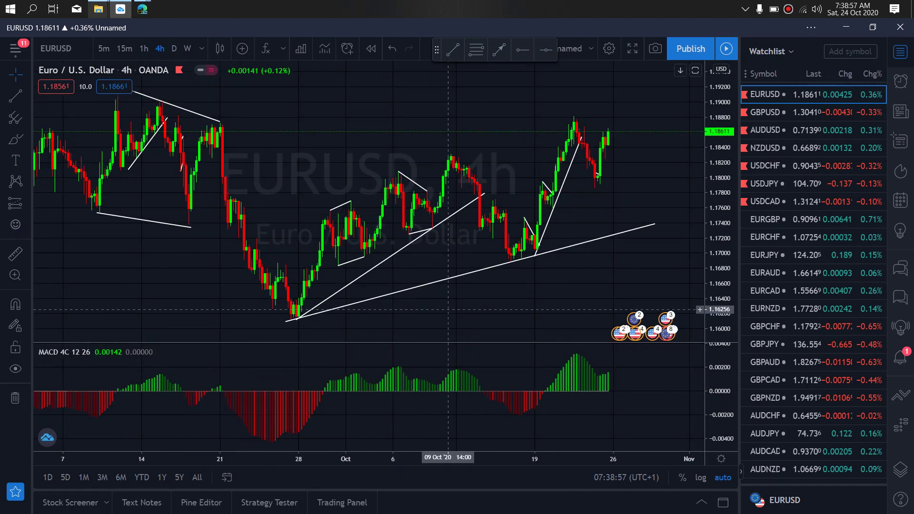
pyautogui.moveTo(607, 131)
pyautogui.mouseDown()
pyautogui.moveTo(615, 151)
pyautogui.moveTo(634, 148)
pyautogui.moveTo(650, 173)
pyautogui.moveTo(665, 131)
pyautogui.moveTo(729, 340)
pyautogui.mouseUp()
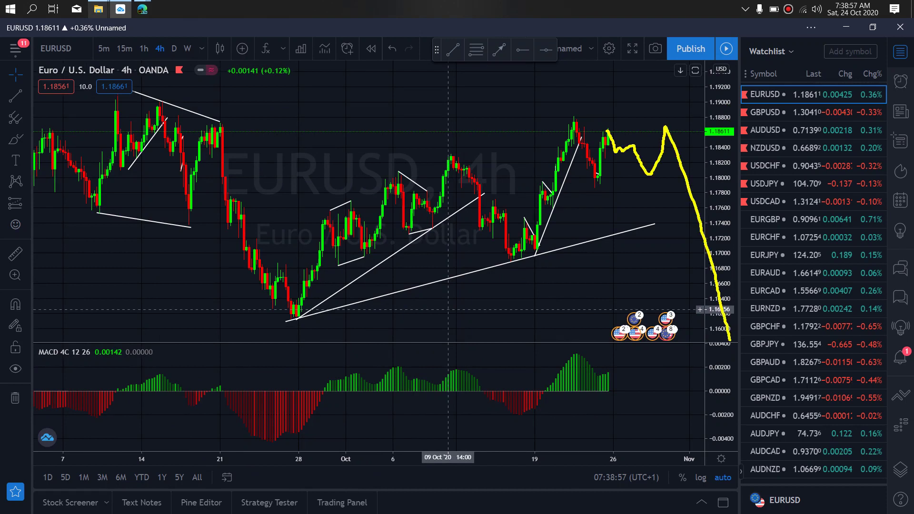
pyautogui.hotkey('ctrl', 'z')
pyautogui.moveTo(609, 130)
pyautogui.mouseDown()
pyautogui.moveTo(612, 141)
pyautogui.moveTo(626, 136)
pyautogui.moveTo(653, 110)
pyautogui.moveTo(683, 176)
pyautogui.moveTo(760, 49)
pyautogui.mouseUp()
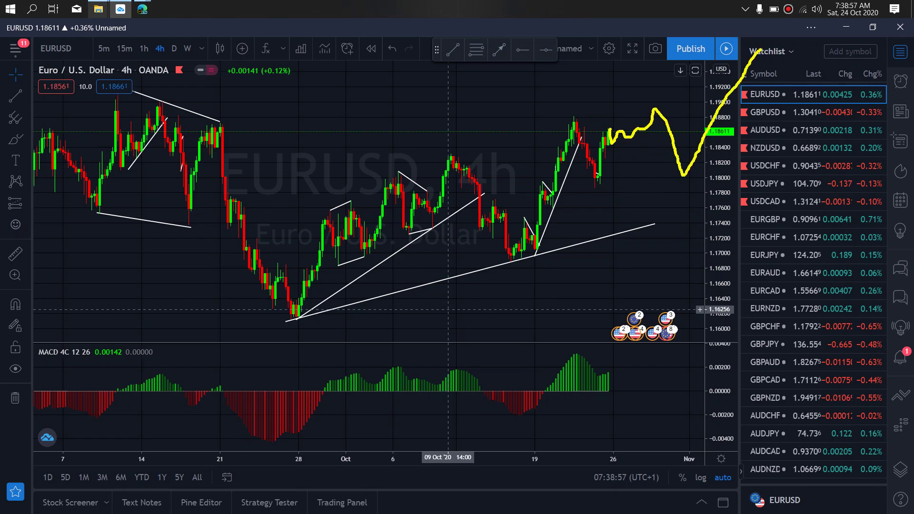
pyautogui.moveTo(578, 119); pyautogui.dragTo(644, 112)
pyautogui.moveTo(595, 191); pyautogui.dragTo(695, 168)
pyautogui.moveTo(619, 149)
pyautogui.mouseDown()
pyautogui.moveTo(648, 138)
pyautogui.moveTo(679, 103)
pyautogui.moveTo(692, 173)
pyautogui.moveTo(659, 119)
pyautogui.mouseUp()
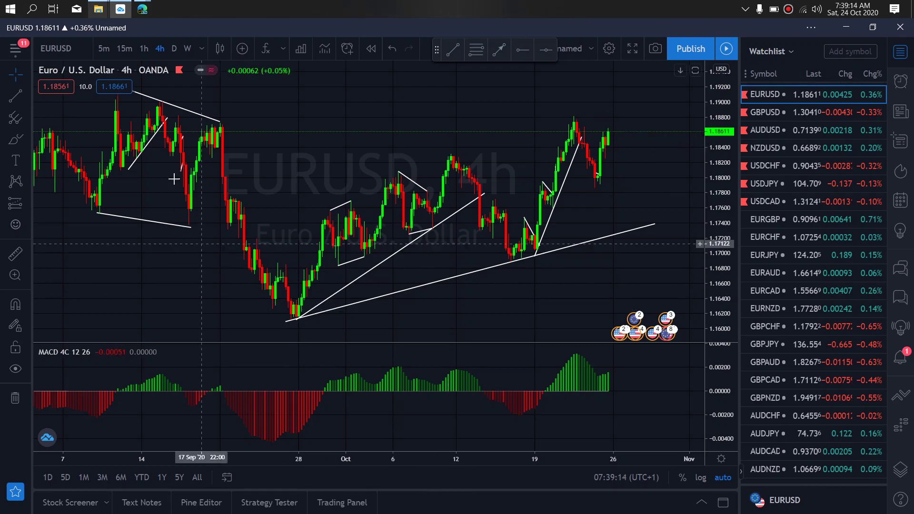
# Step: On the 1-hour chart, sketch a V-shaped projection, circle the upside area, and mark the recent high
pyautogui.click(144, 48)
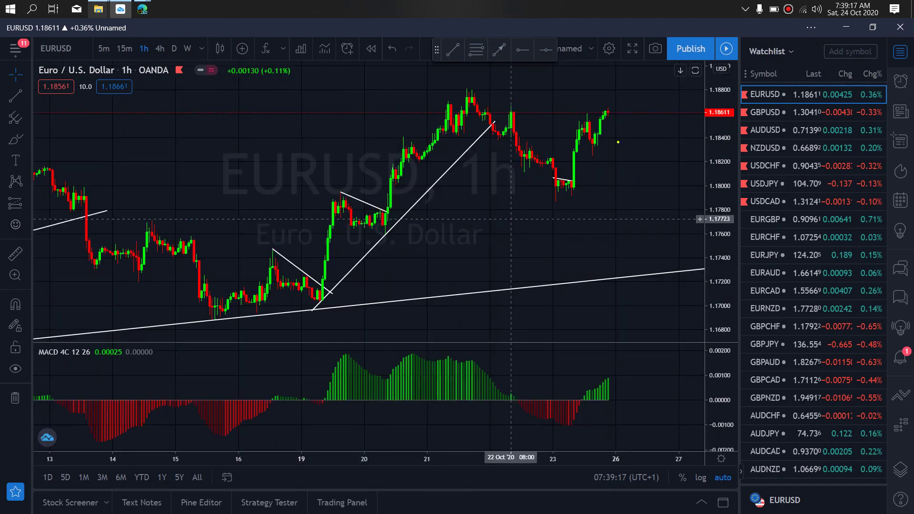
pyautogui.moveTo(609, 105)
pyautogui.mouseDown()
pyautogui.moveTo(620, 149)
pyautogui.moveTo(655, 63)
pyautogui.moveTo(667, 98)
pyautogui.moveTo(721, 72)
pyautogui.moveTo(798, 256)
pyautogui.mouseUp()
pyautogui.moveTo(714, 46)
pyautogui.mouseDown()
pyautogui.moveTo(691, 47)
pyautogui.moveTo(674, 172)
pyautogui.moveTo(804, 240)
pyautogui.moveTo(737, 61)
pyautogui.mouseUp()
pyautogui.moveTo(456, 82); pyautogui.dragTo(633, 91)
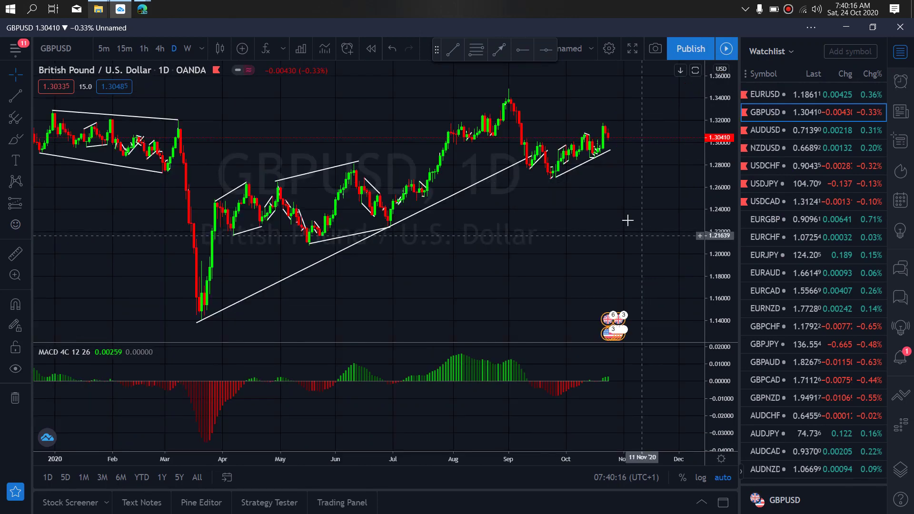
# Step: Sketch the October rise and a projected peak and drop on GBPUSD daily, then go to 4-hour
pyautogui.hotkey('ctrl', '2')
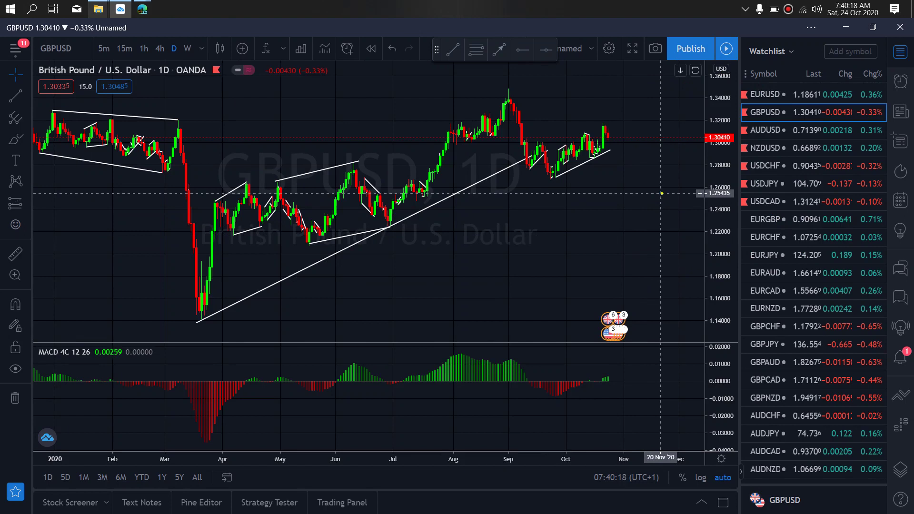
pyautogui.moveTo(552, 175); pyautogui.dragTo(587, 130)
pyautogui.moveTo(604, 123)
pyautogui.mouseDown()
pyautogui.moveTo(613, 147)
pyautogui.moveTo(601, 121)
pyautogui.mouseUp()
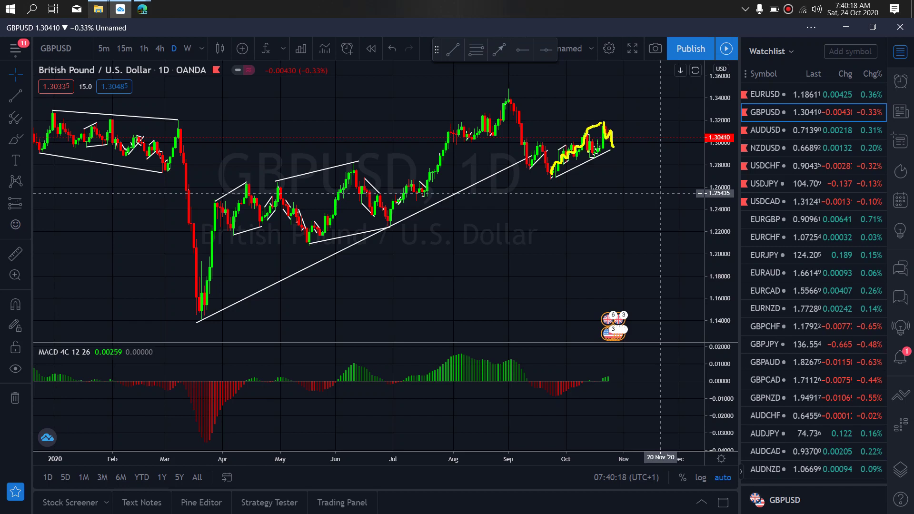
pyautogui.moveTo(594, 155)
pyautogui.mouseDown()
pyautogui.moveTo(643, 131)
pyautogui.moveTo(665, 104)
pyautogui.mouseUp()
pyautogui.moveTo(562, 167)
pyautogui.mouseDown()
pyautogui.moveTo(596, 127)
pyautogui.moveTo(620, 155)
pyautogui.moveTo(659, 103)
pyautogui.moveTo(705, 266)
pyautogui.mouseUp()
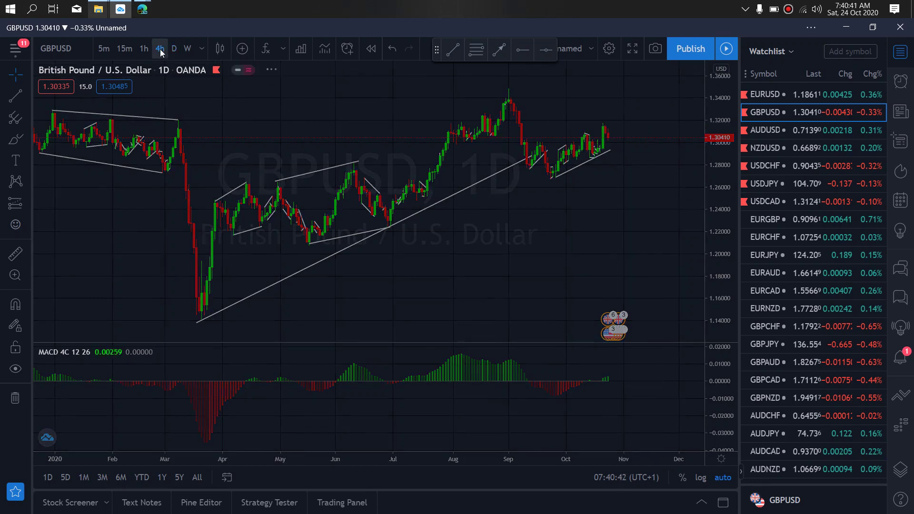
pyautogui.click(160, 50)
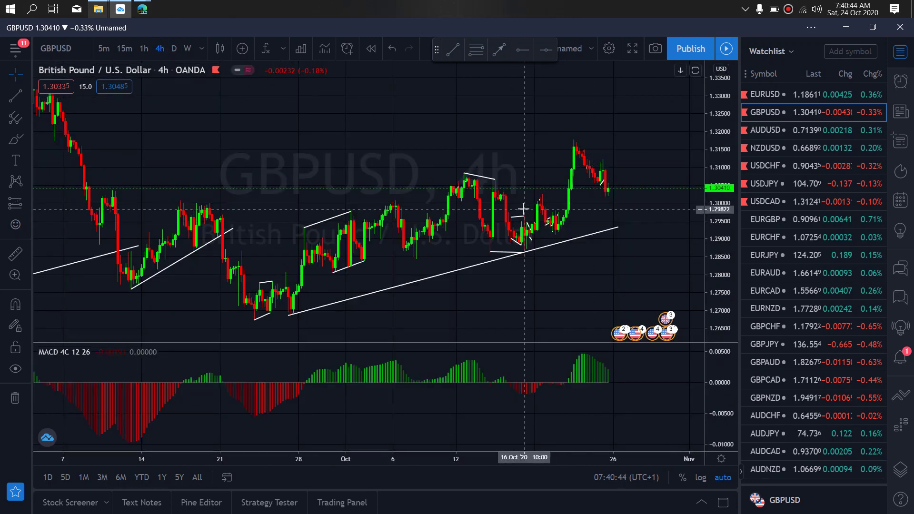
# Step: Sketch a projected path and circle the latest candles and larger swing on GBPUSD 4-hour
pyautogui.moveTo(595, 185)
pyautogui.mouseDown()
pyautogui.moveTo(601, 174)
pyautogui.moveTo(619, 212)
pyautogui.moveTo(643, 224)
pyautogui.moveTo(645, 196)
pyautogui.moveTo(667, 204)
pyautogui.moveTo(687, 153)
pyautogui.moveTo(704, 167)
pyautogui.moveTo(731, 119)
pyautogui.moveTo(778, 81)
pyautogui.moveTo(790, 58)
pyautogui.moveTo(815, 137)
pyautogui.moveTo(859, 95)
pyautogui.moveTo(899, 356)
pyautogui.mouseUp()
pyautogui.moveTo(597, 144)
pyautogui.mouseDown()
pyautogui.moveTo(623, 234)
pyautogui.moveTo(601, 149)
pyautogui.mouseUp()
pyautogui.moveTo(781, 56)
pyautogui.mouseDown()
pyautogui.moveTo(723, 195)
pyautogui.moveTo(785, 58)
pyautogui.mouseUp()
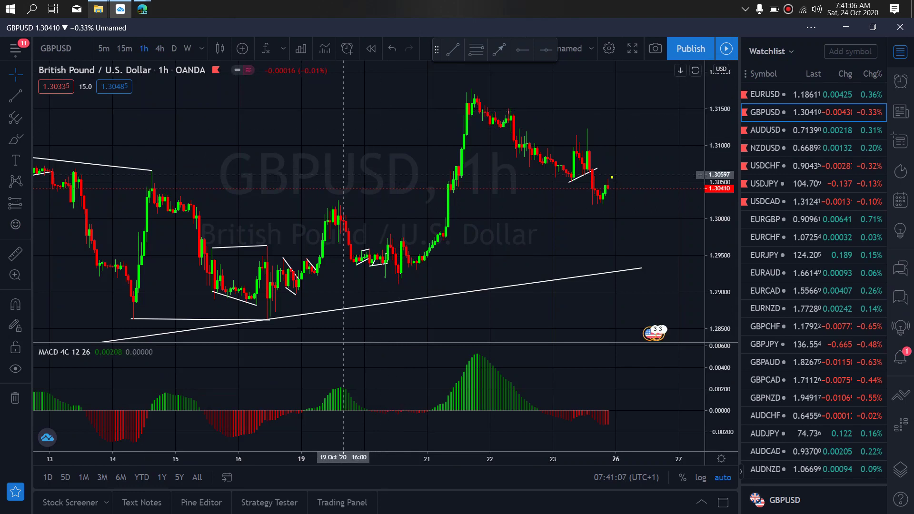
# Step: Sketch a yellow zigzag, a level near 1.3055, and a projected drop toward the trendline
pyautogui.moveTo(605, 186)
pyautogui.mouseDown()
pyautogui.moveTo(622, 193)
pyautogui.moveTo(631, 179)
pyautogui.moveTo(646, 261)
pyautogui.mouseUp()
pyautogui.moveTo(592, 209); pyautogui.dragTo(647, 178)
pyautogui.moveTo(578, 182); pyautogui.dragTo(625, 179)
pyautogui.moveTo(591, 220); pyautogui.dragTo(618, 212)
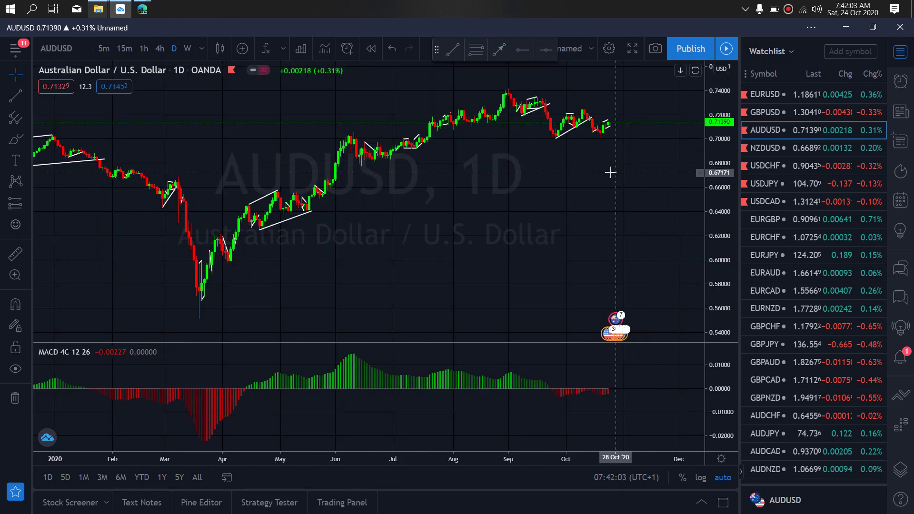
# Step: Sketch a projected peak over AUDUSD's October daily candles, then switch to the 4-hour timeframe
pyautogui.hotkey('ctrl', '2')
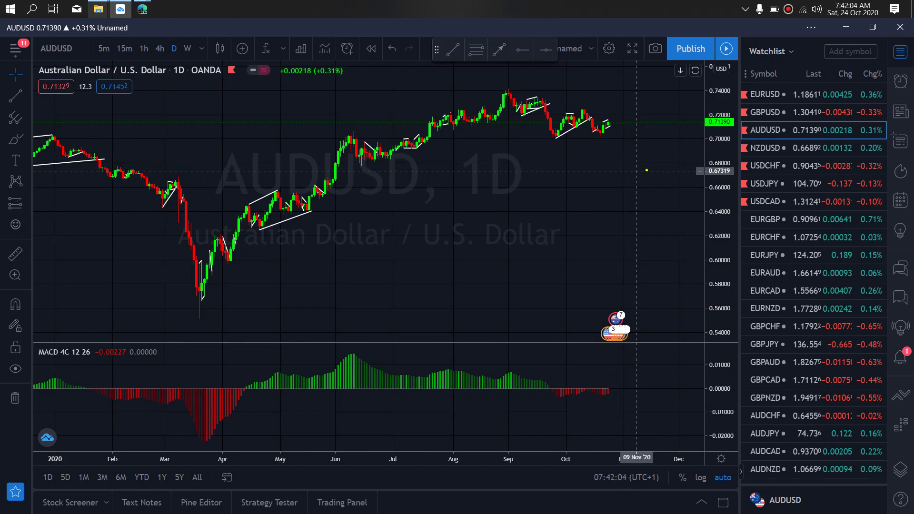
pyautogui.moveTo(551, 137)
pyautogui.mouseDown()
pyautogui.moveTo(580, 109)
pyautogui.moveTo(598, 136)
pyautogui.moveTo(620, 127)
pyautogui.moveTo(638, 100)
pyautogui.moveTo(654, 179)
pyautogui.mouseUp()
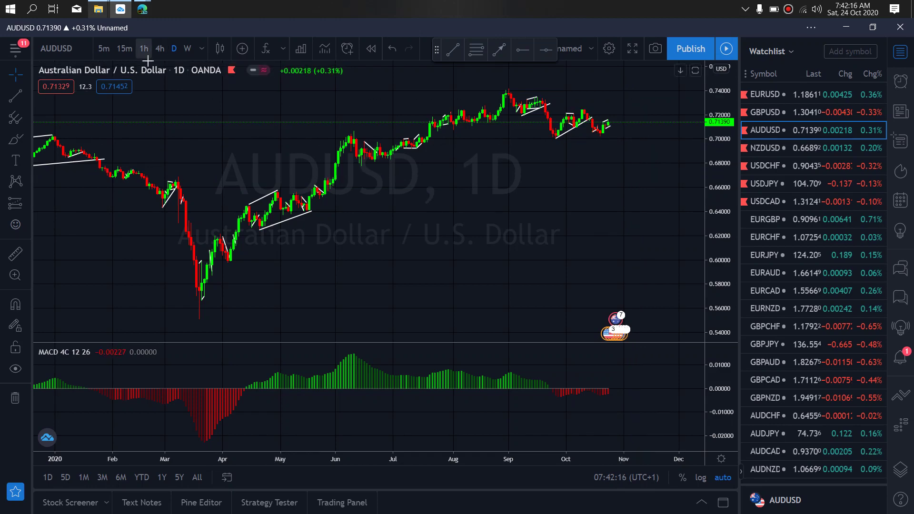
pyautogui.click(160, 48)
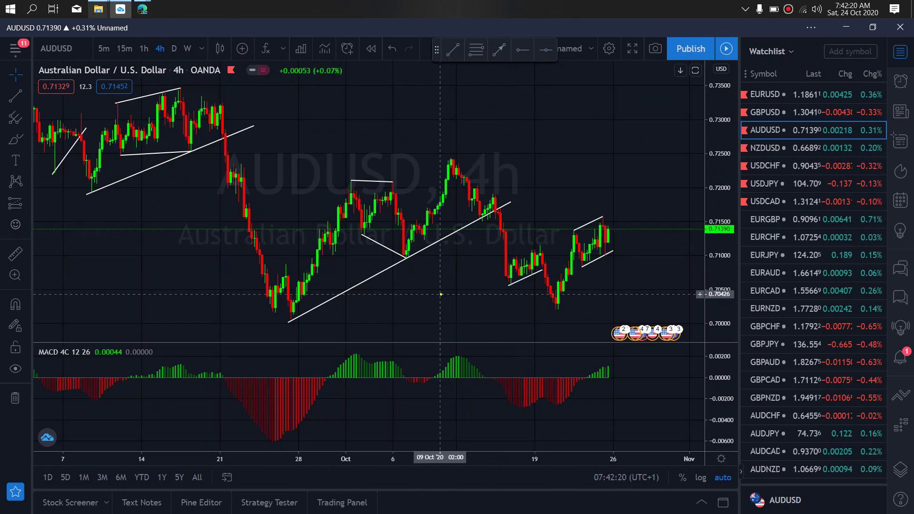
# Step: Draw a wavy yellow projected path curving up-right from the last 4-hour candle
pyautogui.moveTo(610, 234)
pyautogui.mouseDown()
pyautogui.moveTo(621, 200)
pyautogui.moveTo(627, 231)
pyautogui.moveTo(687, 246)
pyautogui.moveTo(736, 149)
pyautogui.mouseUp()
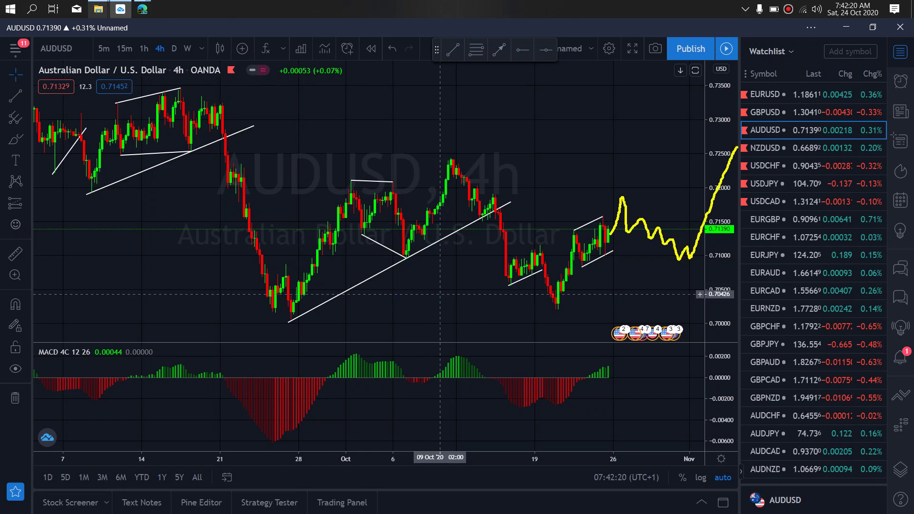
pyautogui.moveTo(291, 316)
pyautogui.mouseDown()
pyautogui.moveTo(369, 182)
pyautogui.moveTo(390, 227)
pyautogui.moveTo(423, 222)
pyautogui.moveTo(475, 158)
pyautogui.mouseUp()
pyautogui.moveTo(555, 301)
pyautogui.mouseDown()
pyautogui.moveTo(621, 196)
pyautogui.moveTo(675, 257)
pyautogui.moveTo(732, 163)
pyautogui.moveTo(825, 456)
pyautogui.mouseUp()
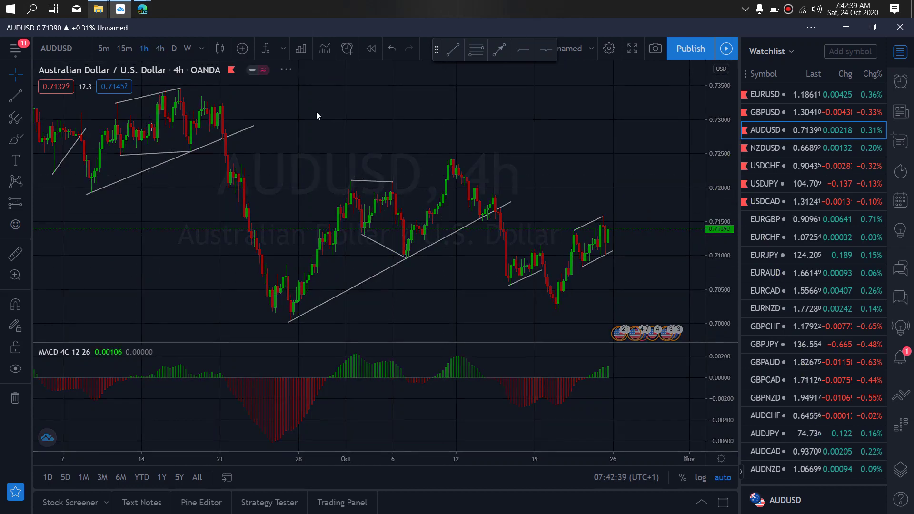
# Step: Switch AUDUSD to the 1-hour interval by typing 1h
pyautogui.press('1')
pyautogui.press('h')
pyautogui.press('Return')
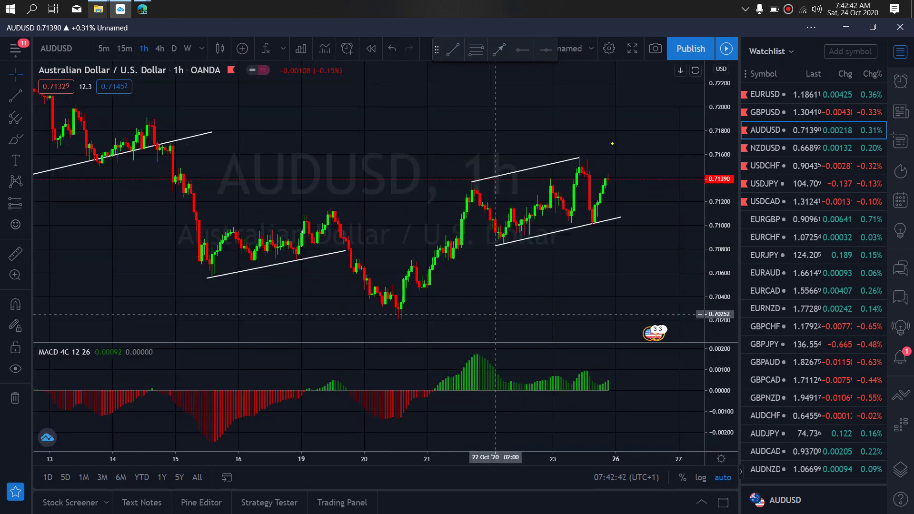
# Step: Sketch a yellow projected path after the latest hourly candles, with two legs extending down-right
pyautogui.moveTo(606, 177)
pyautogui.mouseDown()
pyautogui.moveTo(636, 172)
pyautogui.moveTo(633, 190)
pyautogui.moveTo(676, 86)
pyautogui.moveTo(685, 129)
pyautogui.moveTo(709, 117)
pyautogui.moveTo(696, 106)
pyautogui.moveTo(719, 114)
pyautogui.moveTo(807, 199)
pyautogui.mouseUp()
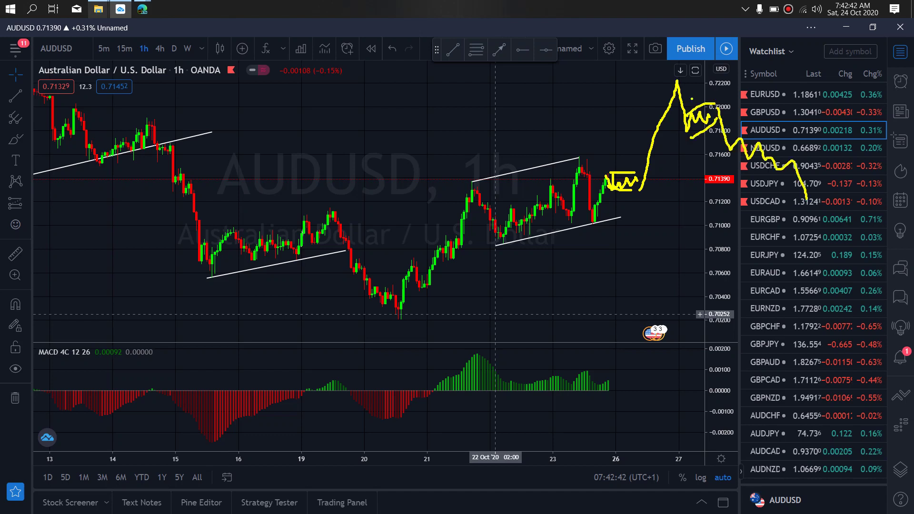
pyautogui.moveTo(680, 76); pyautogui.dragTo(781, 141)
pyautogui.moveTo(678, 125); pyautogui.dragTo(805, 195)
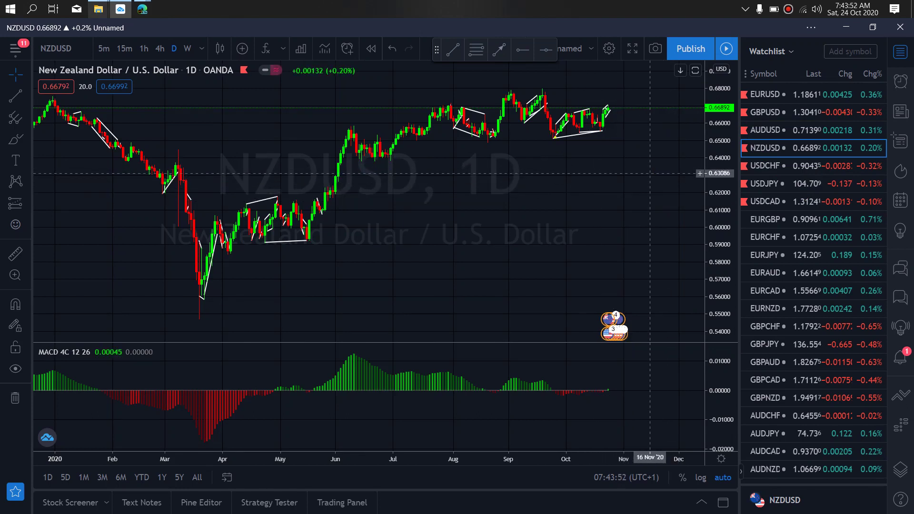
# Step: Sketch a double peak and drop over NZDUSD's October range, circle the drop, then go to 4-hour
pyautogui.moveTo(552, 138)
pyautogui.mouseDown()
pyautogui.moveTo(569, 116)
pyautogui.moveTo(607, 128)
pyautogui.moveTo(610, 111)
pyautogui.mouseUp()
pyautogui.moveTo(611, 106); pyautogui.dragTo(639, 165)
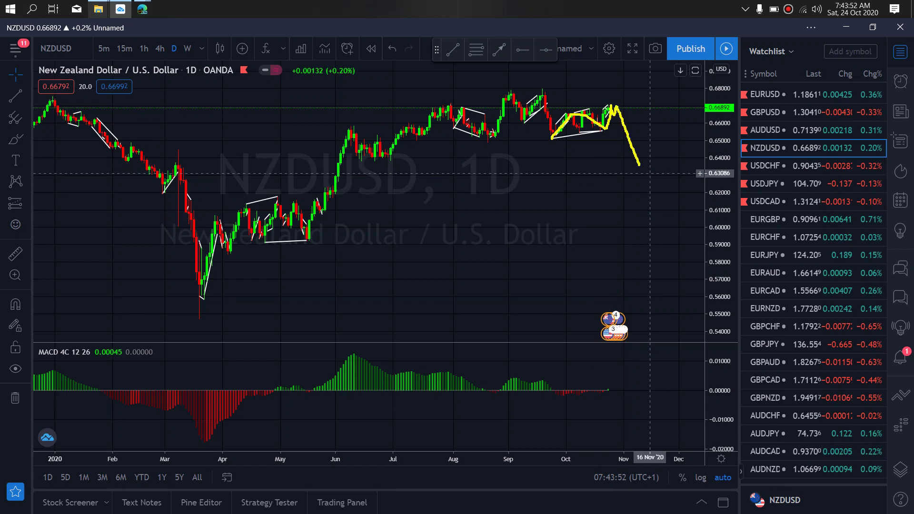
pyautogui.moveTo(540, 83)
pyautogui.mouseDown()
pyautogui.moveTo(550, 132)
pyautogui.moveTo(609, 106)
pyautogui.moveTo(642, 175)
pyautogui.mouseUp()
pyautogui.moveTo(624, 83)
pyautogui.mouseDown()
pyautogui.moveTo(617, 144)
pyautogui.moveTo(659, 157)
pyautogui.moveTo(611, 88)
pyautogui.mouseUp()
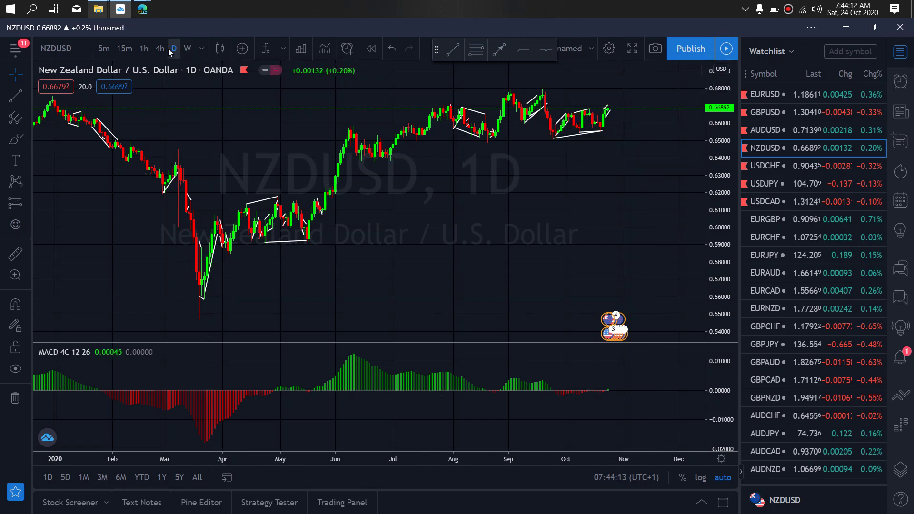
pyautogui.click(160, 49)
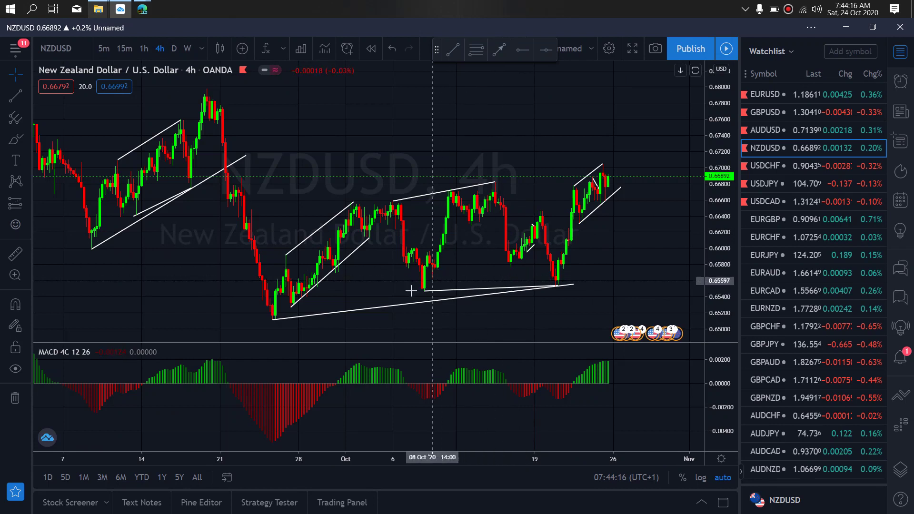
# Step: Sketch a V-shaped projection and circle the early-October, mid-October and recent consolidation candles on NZDUSD 4-hour
pyautogui.click(411, 291)
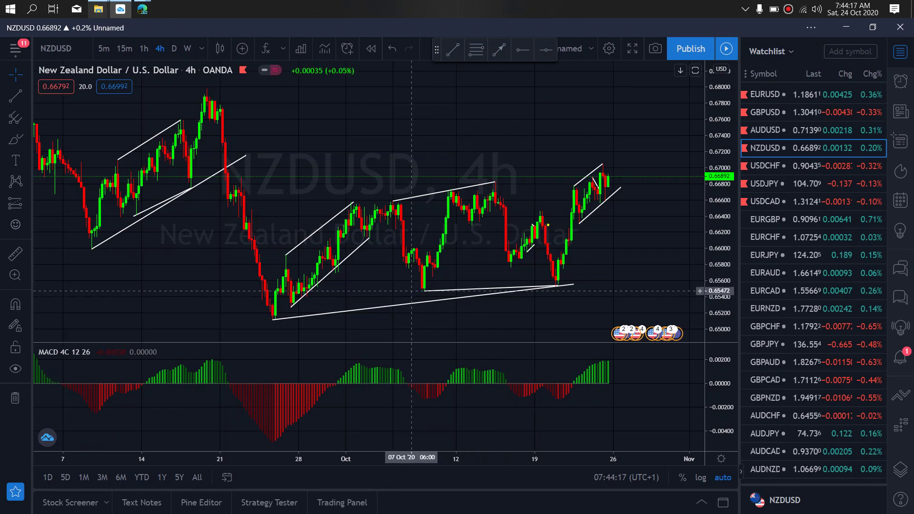
pyautogui.moveTo(573, 187)
pyautogui.mouseDown()
pyautogui.moveTo(581, 211)
pyautogui.moveTo(594, 177)
pyautogui.moveTo(602, 201)
pyautogui.moveTo(615, 151)
pyautogui.moveTo(634, 183)
pyautogui.moveTo(653, 166)
pyautogui.moveTo(685, 288)
pyautogui.mouseUp()
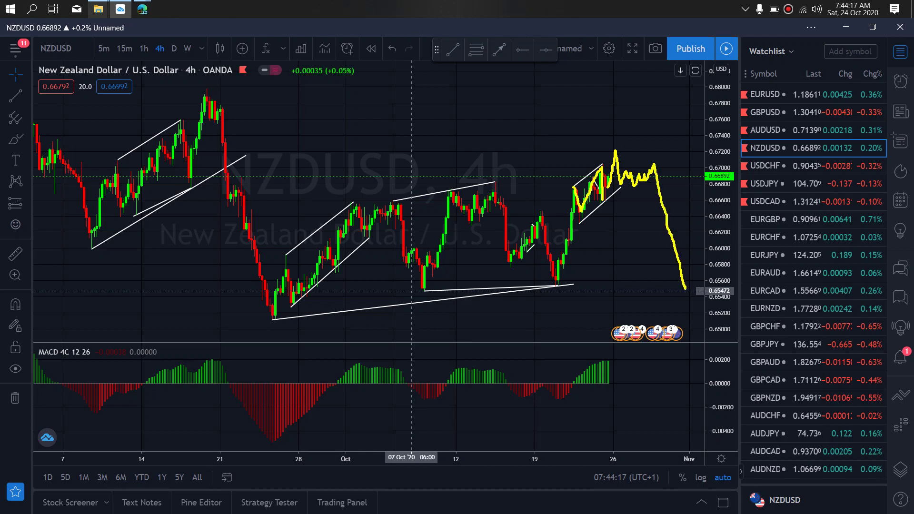
pyautogui.moveTo(408, 195)
pyautogui.mouseDown()
pyautogui.moveTo(383, 188)
pyautogui.moveTo(331, 221)
pyautogui.moveTo(407, 205)
pyautogui.moveTo(357, 202)
pyautogui.mouseUp()
pyautogui.moveTo(495, 191)
pyautogui.mouseDown()
pyautogui.moveTo(443, 202)
pyautogui.moveTo(492, 188)
pyautogui.mouseUp()
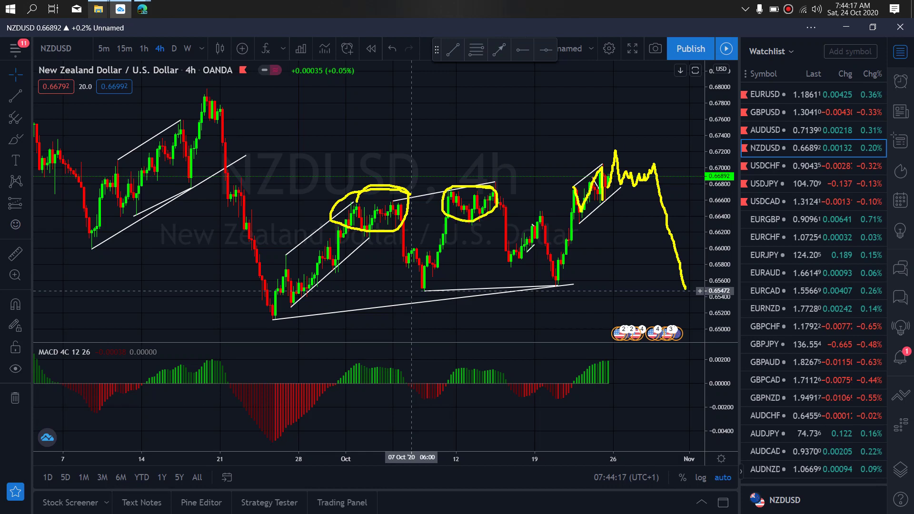
pyautogui.moveTo(609, 165)
pyautogui.mouseDown()
pyautogui.moveTo(574, 172)
pyautogui.moveTo(616, 186)
pyautogui.moveTo(551, 180)
pyautogui.mouseUp()
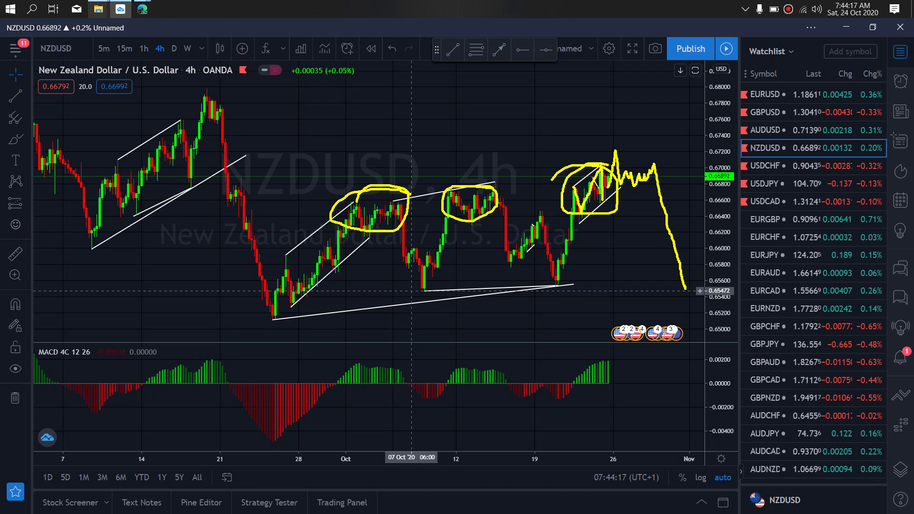
# Step: Extend the projected drop much further down, then sketch a rise to about 0.6715 on the 1-hour
pyautogui.moveTo(654, 174); pyautogui.dragTo(739, 445)
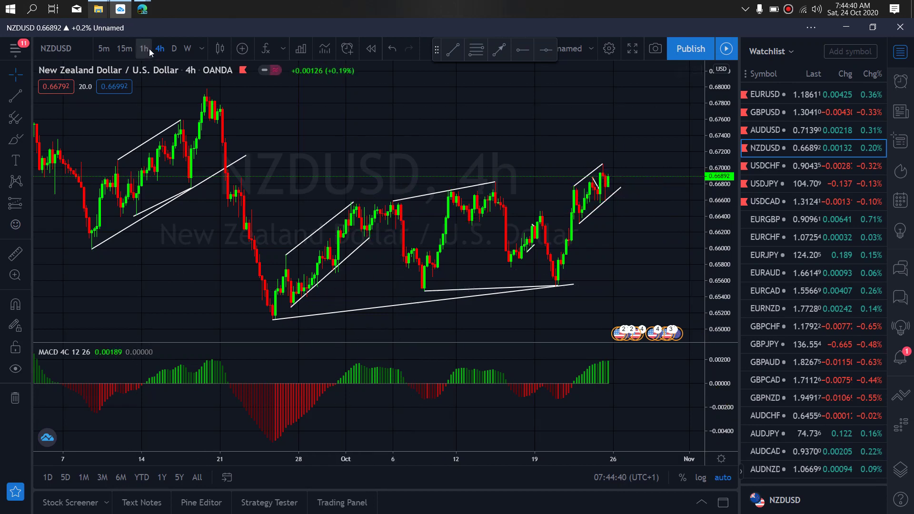
pyautogui.click(144, 48)
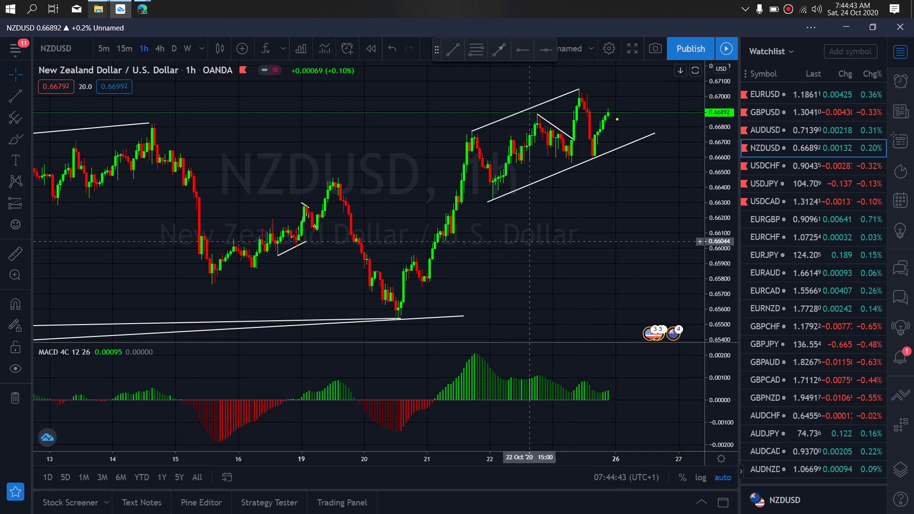
pyautogui.moveTo(609, 114)
pyautogui.mouseDown()
pyautogui.moveTo(639, 125)
pyautogui.moveTo(649, 63)
pyautogui.moveTo(662, 104)
pyautogui.moveTo(686, 90)
pyautogui.mouseUp()
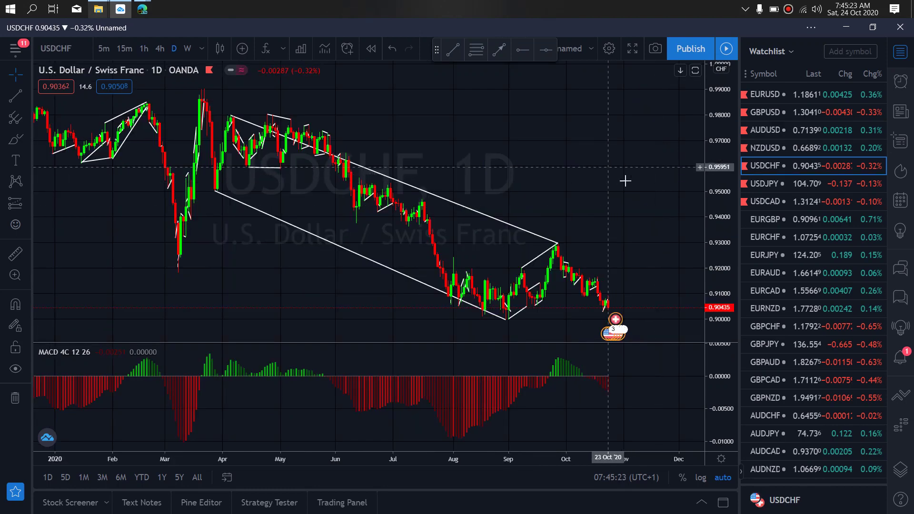
# Step: Trace USDCHF's September decline and a projected dip below 0.900 with rebound, then clear the sketches
pyautogui.click(631, 180)
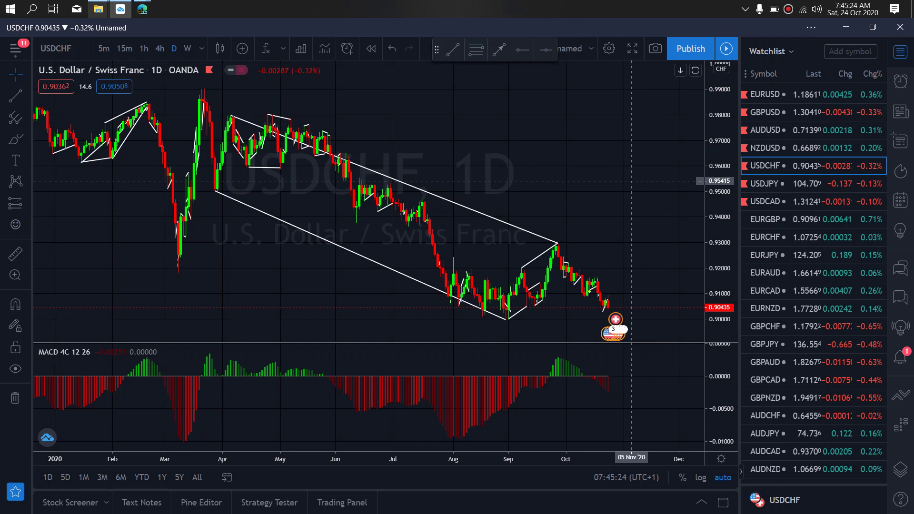
pyautogui.moveTo(557, 242); pyautogui.dragTo(606, 313)
pyautogui.moveTo(500, 320); pyautogui.dragTo(527, 331)
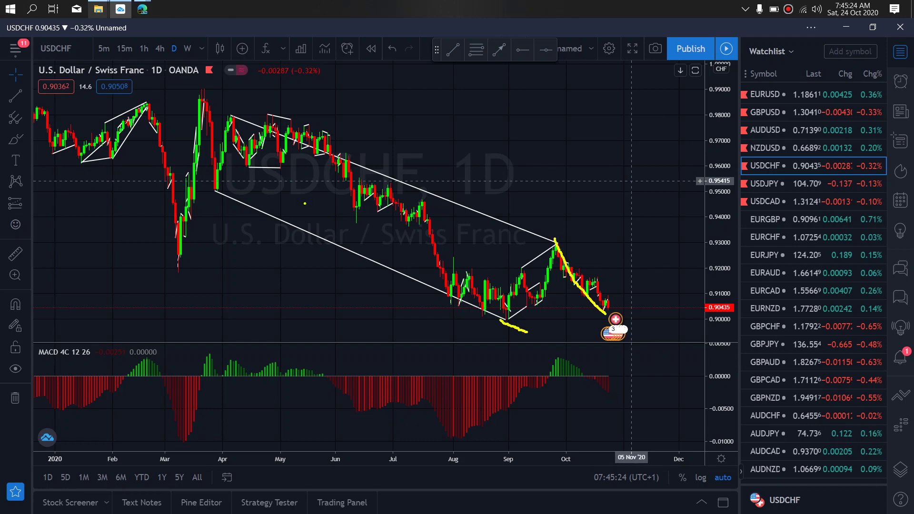
pyautogui.moveTo(602, 295)
pyautogui.mouseDown()
pyautogui.moveTo(615, 304)
pyautogui.moveTo(640, 378)
pyautogui.moveTo(656, 339)
pyautogui.moveTo(675, 333)
pyautogui.moveTo(721, 264)
pyautogui.moveTo(748, 306)
pyautogui.moveTo(776, 181)
pyautogui.moveTo(738, 167)
pyautogui.moveTo(610, 395)
pyautogui.moveTo(810, 169)
pyautogui.moveTo(689, 233)
pyautogui.mouseUp()
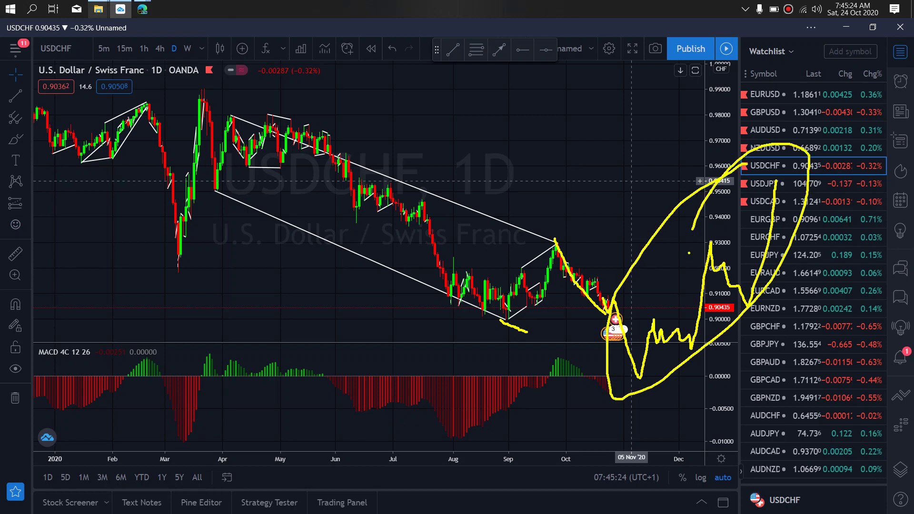
pyautogui.press('Escape')
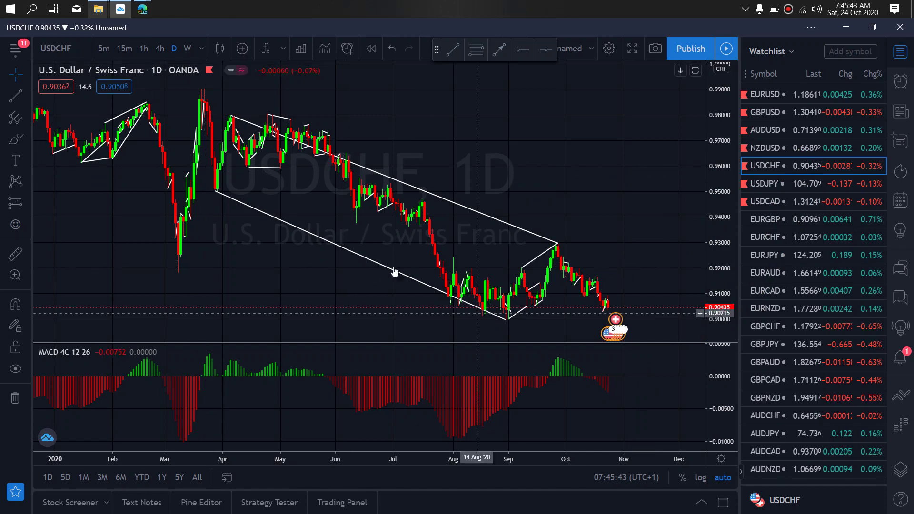
# Step: On USDCHF 4-hour, draw a falling line, a support line, and a projected sharp drop then rebound
pyautogui.click(160, 48)
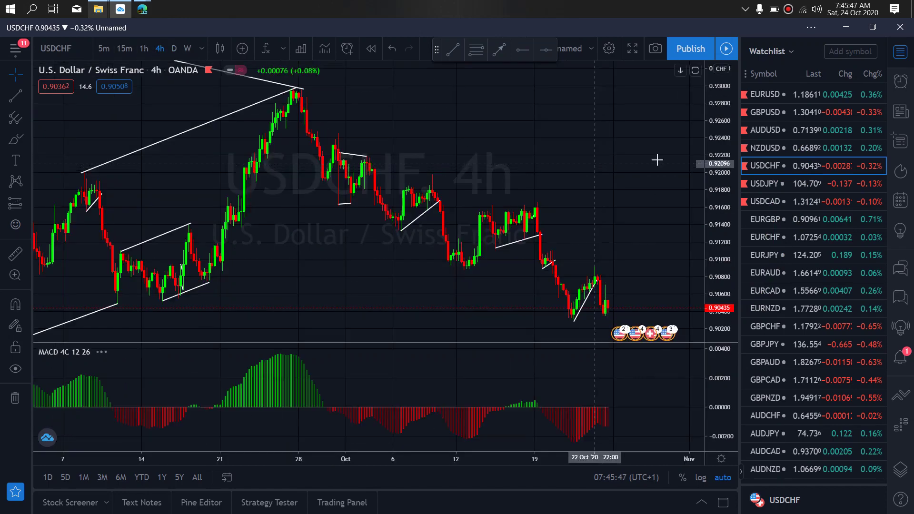
pyautogui.hotkey('ctrl', '2')
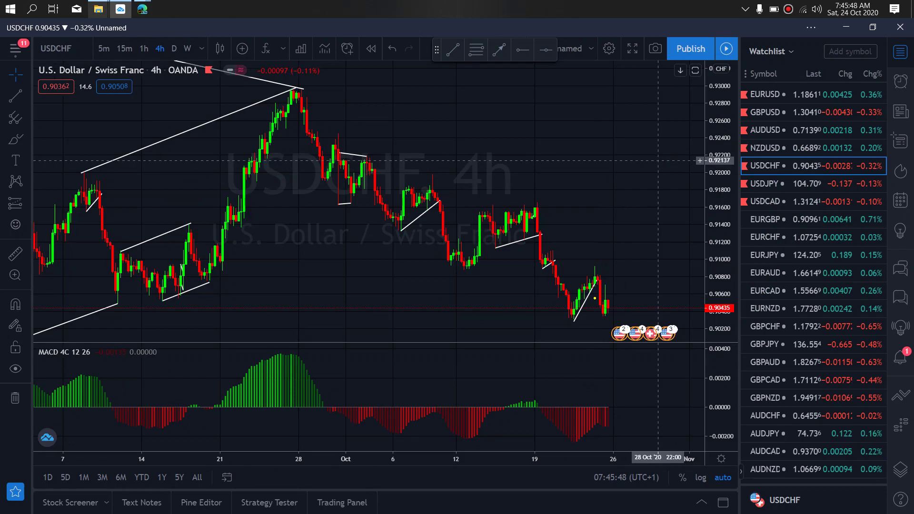
pyautogui.moveTo(610, 308)
pyautogui.mouseDown()
pyautogui.moveTo(624, 309)
pyautogui.moveTo(639, 334)
pyautogui.moveTo(661, 298)
pyautogui.mouseUp()
pyautogui.moveTo(591, 264); pyautogui.dragTo(665, 302)
pyautogui.moveTo(568, 317); pyautogui.dragTo(643, 341)
pyautogui.moveTo(662, 299); pyautogui.dragTo(692, 393)
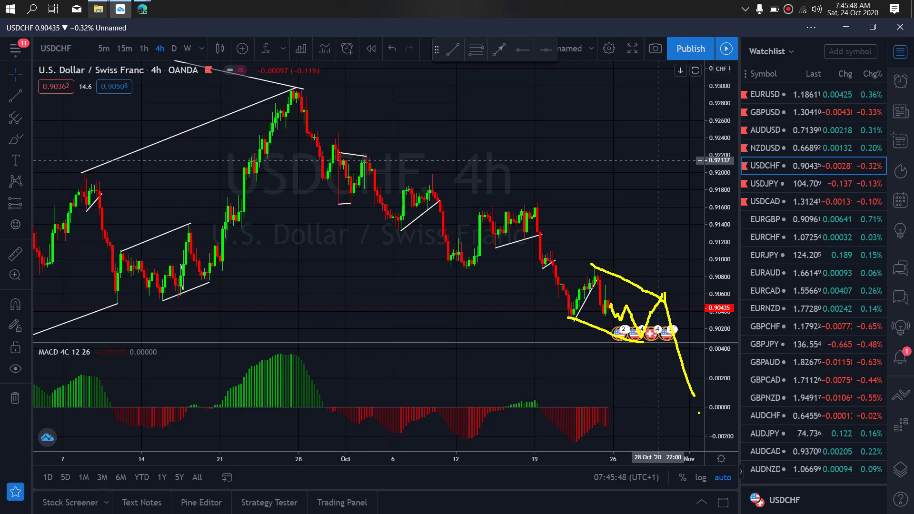
pyautogui.moveTo(694, 394)
pyautogui.mouseDown()
pyautogui.moveTo(712, 336)
pyautogui.moveTo(733, 350)
pyautogui.moveTo(757, 333)
pyautogui.moveTo(773, 299)
pyautogui.moveTo(805, 335)
pyautogui.moveTo(821, 194)
pyautogui.mouseUp()
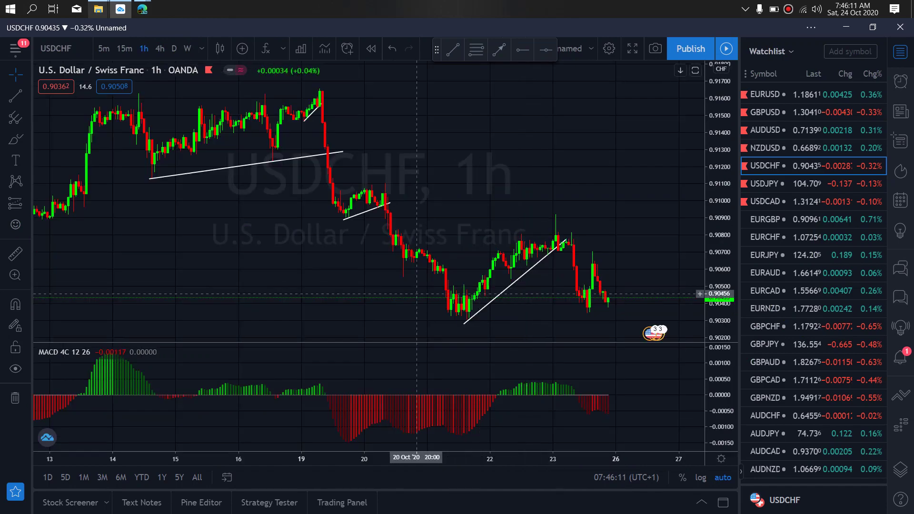
# Step: On the hourly, draw a triangle of descending and lower trendlines plus a projected dip then rally
pyautogui.moveTo(609, 300)
pyautogui.mouseDown()
pyautogui.moveTo(615, 253)
pyautogui.moveTo(646, 355)
pyautogui.moveTo(663, 331)
pyautogui.moveTo(694, 314)
pyautogui.moveTo(719, 261)
pyautogui.mouseUp()
pyautogui.moveTo(559, 211); pyautogui.dragTo(745, 272)
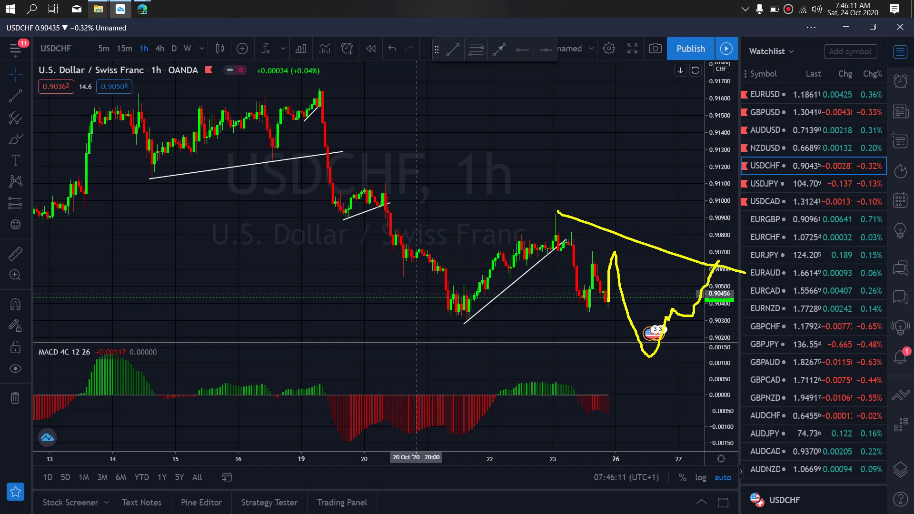
pyautogui.moveTo(459, 321); pyautogui.dragTo(648, 354)
pyautogui.moveTo(717, 262)
pyautogui.mouseDown()
pyautogui.moveTo(786, 429)
pyautogui.moveTo(811, 381)
pyautogui.moveTo(835, 376)
pyautogui.moveTo(903, 2)
pyautogui.mouseUp()
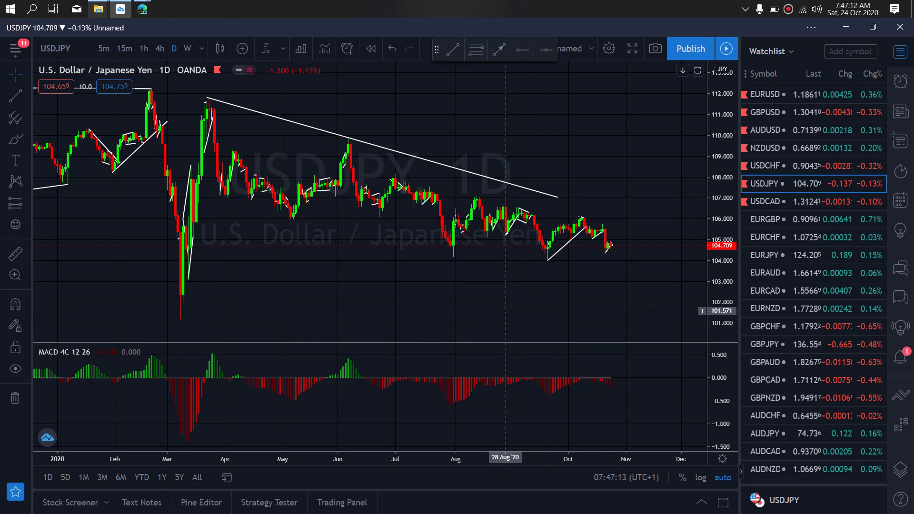
# Step: On USDJPY daily, trace the rallies and support, then sketch a circled V-shaped drop and rebound in yellow
pyautogui.moveTo(583, 216); pyautogui.dragTo(618, 249)
pyautogui.moveTo(455, 254)
pyautogui.mouseDown()
pyautogui.moveTo(470, 211)
pyautogui.moveTo(590, 217)
pyautogui.mouseUp()
pyautogui.moveTo(466, 253); pyautogui.dragTo(546, 256)
pyautogui.moveTo(610, 241); pyautogui.dragTo(631, 292)
pyautogui.moveTo(298, 228); pyautogui.dragTo(354, 143)
pyautogui.moveTo(634, 289); pyautogui.dragTo(666, 201)
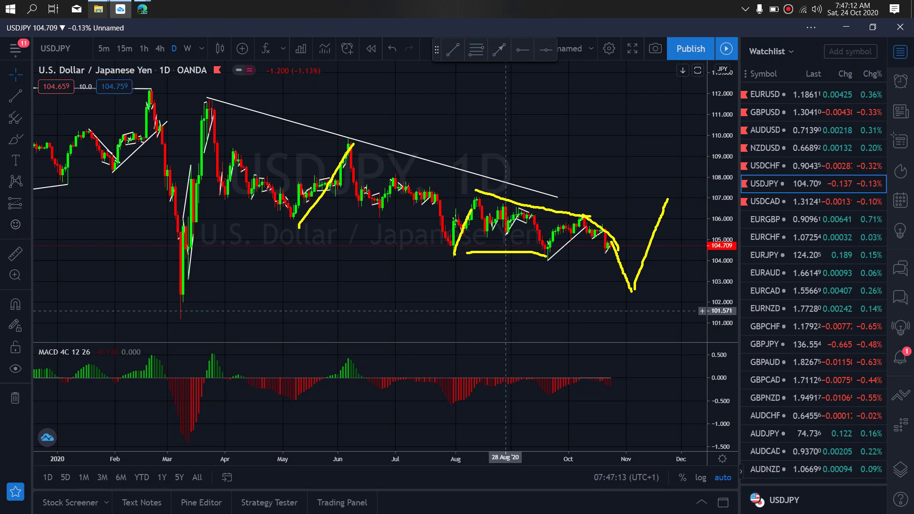
pyautogui.moveTo(604, 239)
pyautogui.mouseDown()
pyautogui.moveTo(606, 281)
pyautogui.moveTo(638, 271)
pyautogui.moveTo(595, 247)
pyautogui.mouseUp()
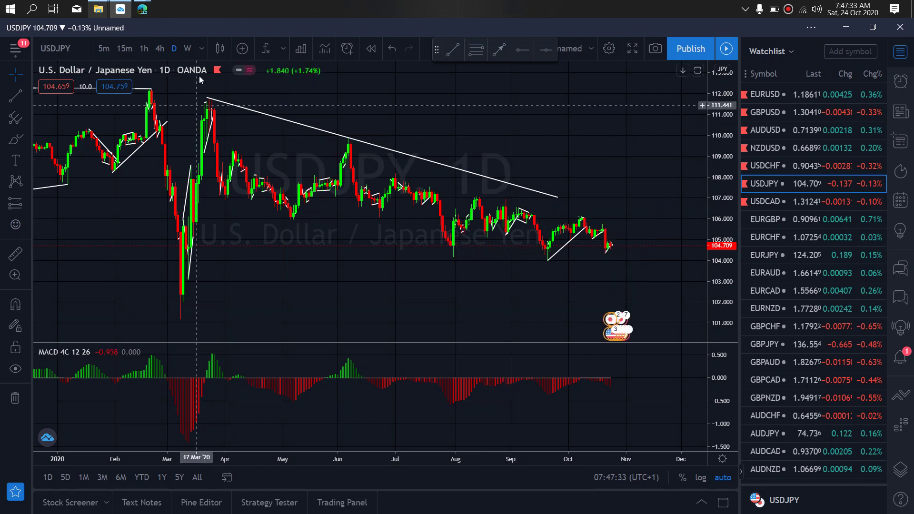
# Step: On the USDJPY 4-hour chart, trace the recent rise and rising lines from the recent low
pyautogui.click(160, 48)
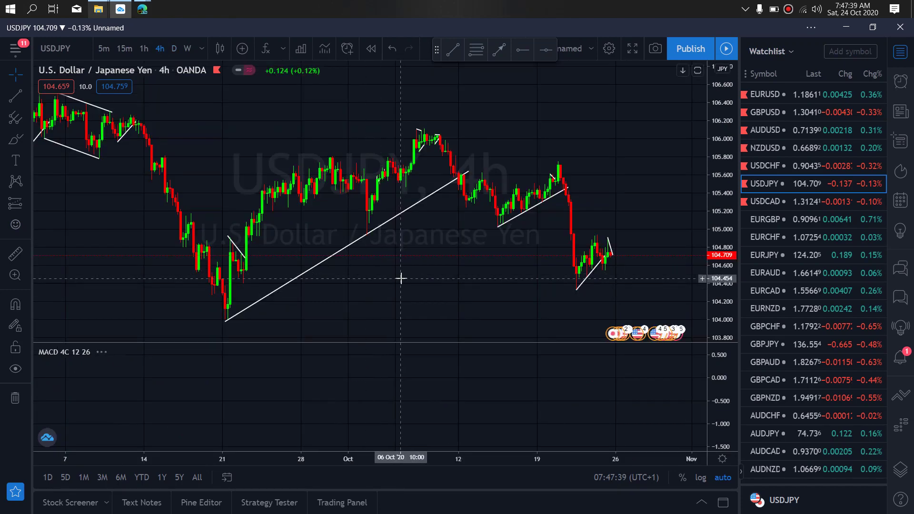
pyautogui.moveTo(572, 289)
pyautogui.mouseDown()
pyautogui.moveTo(591, 241)
pyautogui.moveTo(618, 242)
pyautogui.moveTo(631, 275)
pyautogui.moveTo(647, 232)
pyautogui.moveTo(692, 370)
pyautogui.mouseUp()
pyautogui.moveTo(569, 287); pyautogui.dragTo(693, 253)
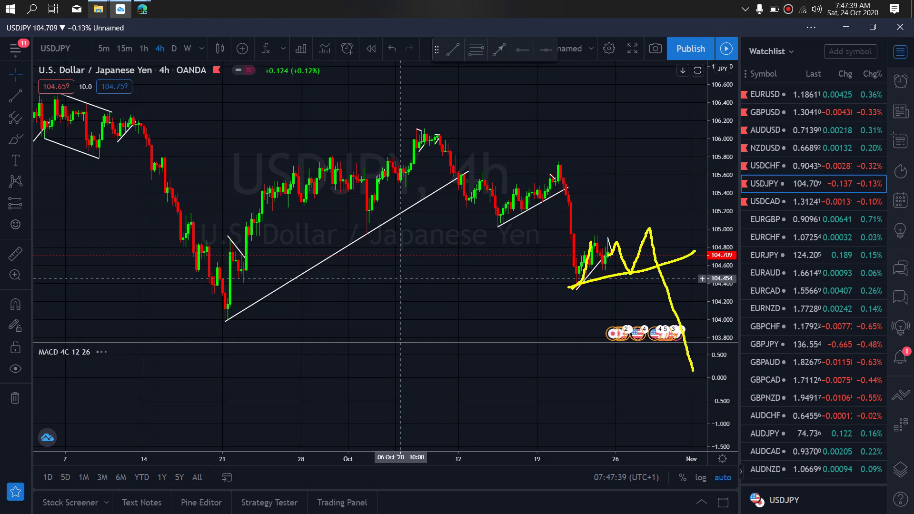
pyautogui.moveTo(578, 248)
pyautogui.mouseDown()
pyautogui.moveTo(646, 222)
pyautogui.moveTo(673, 238)
pyautogui.moveTo(593, 232)
pyautogui.mouseUp()
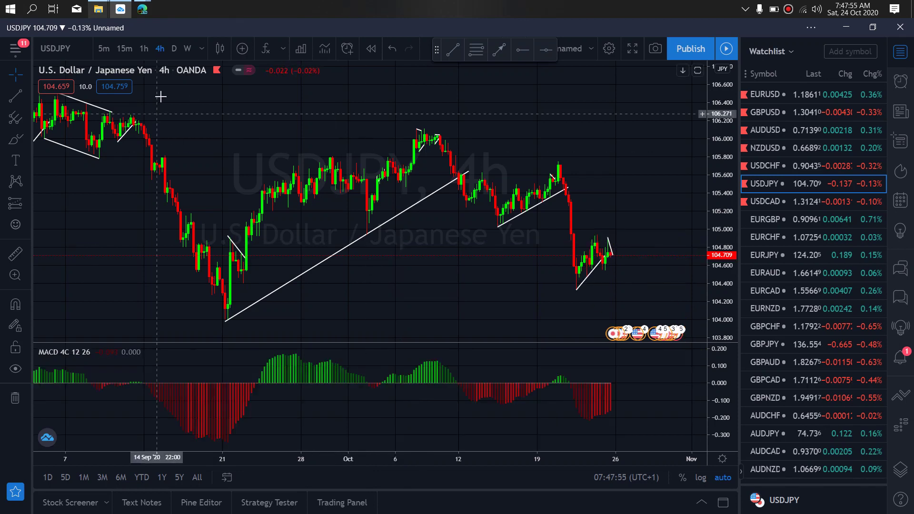
# Step: On the 1-hour chart, sketch a projected path dipping near 105.0, then climbing toward 105.1
pyautogui.click(144, 48)
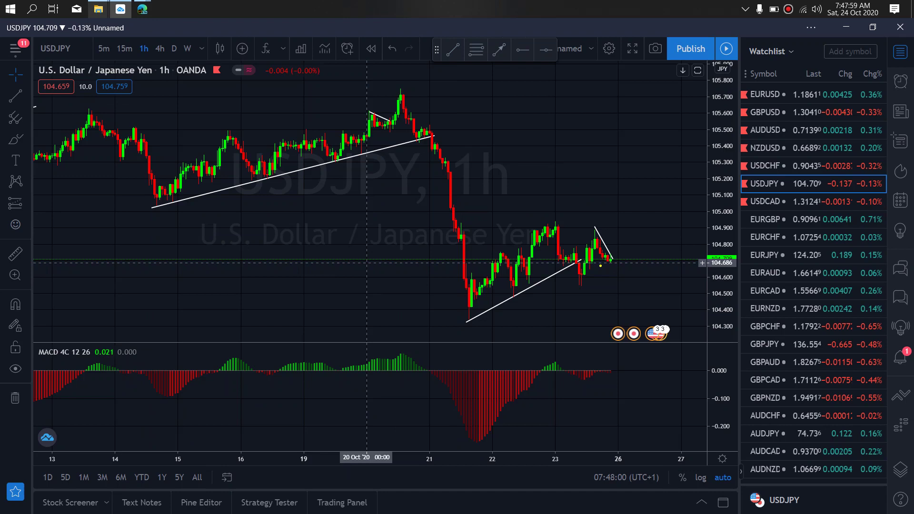
pyautogui.moveTo(611, 263)
pyautogui.mouseDown()
pyautogui.moveTo(629, 214)
pyautogui.moveTo(652, 287)
pyautogui.mouseUp()
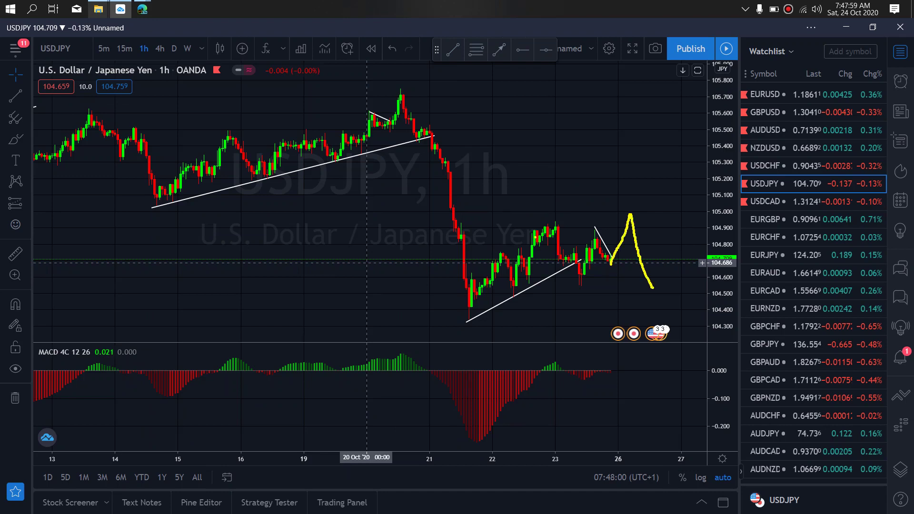
pyautogui.moveTo(551, 218)
pyautogui.mouseDown()
pyautogui.moveTo(580, 291)
pyautogui.moveTo(626, 225)
pyautogui.moveTo(651, 295)
pyautogui.moveTo(664, 260)
pyautogui.moveTo(724, 193)
pyautogui.mouseUp()
pyautogui.moveTo(456, 321); pyautogui.dragTo(464, 317)
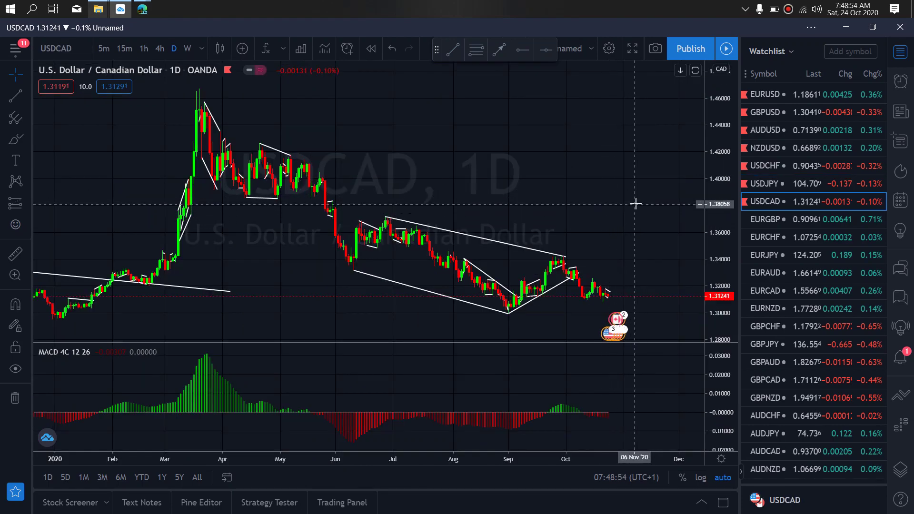
# Step: Underline the September low, trace the July–October curve, and project a plunge past the latest candle
pyautogui.click(637, 204)
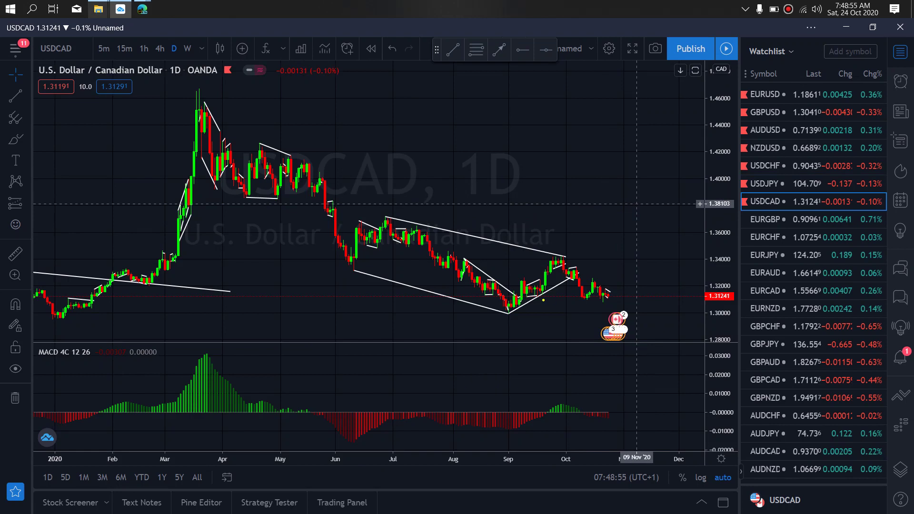
pyautogui.moveTo(511, 317); pyautogui.dragTo(545, 317)
pyautogui.moveTo(339, 261)
pyautogui.mouseDown()
pyautogui.moveTo(392, 218)
pyautogui.moveTo(488, 302)
pyautogui.moveTo(558, 252)
pyautogui.mouseUp()
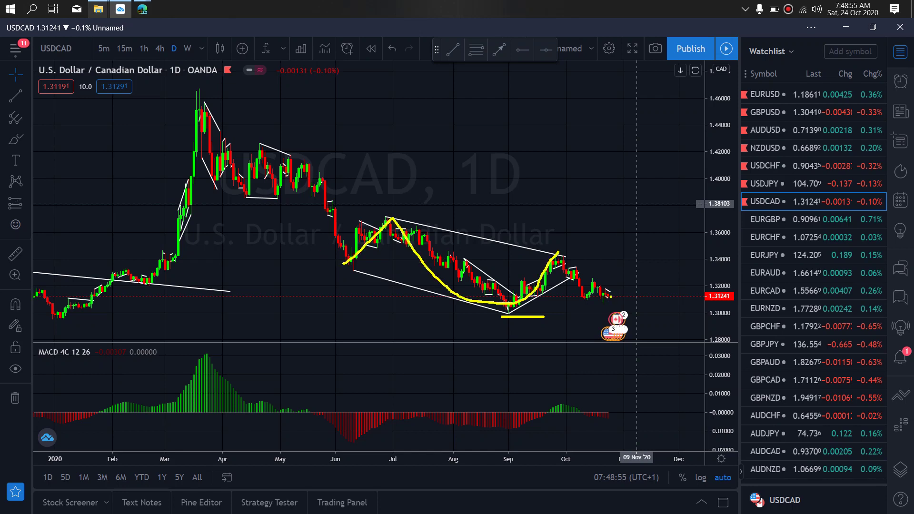
pyautogui.moveTo(611, 297)
pyautogui.mouseDown()
pyautogui.moveTo(618, 281)
pyautogui.moveTo(602, 301)
pyautogui.moveTo(628, 316)
pyautogui.moveTo(641, 347)
pyautogui.mouseUp()
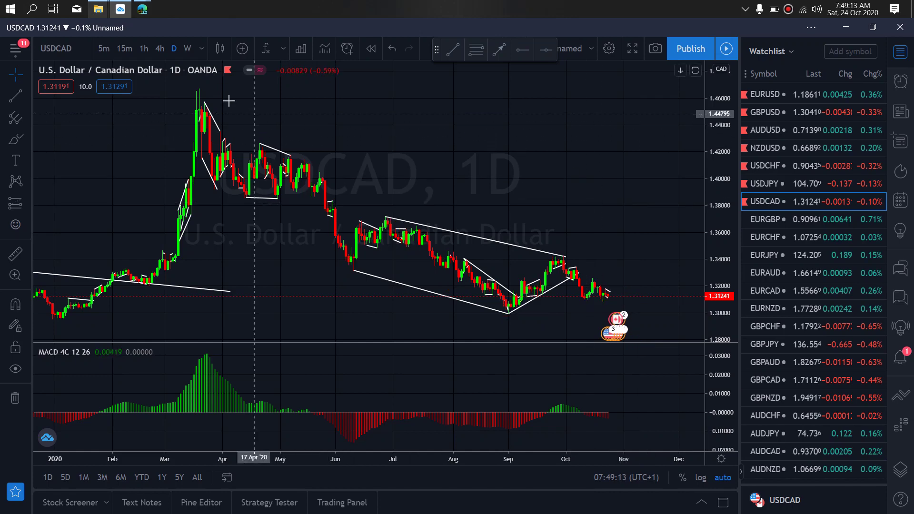
# Step: On the USDCAD 4-hour chart, draw resistance and support, choppy consolidation, and a steep projected fall
pyautogui.click(160, 48)
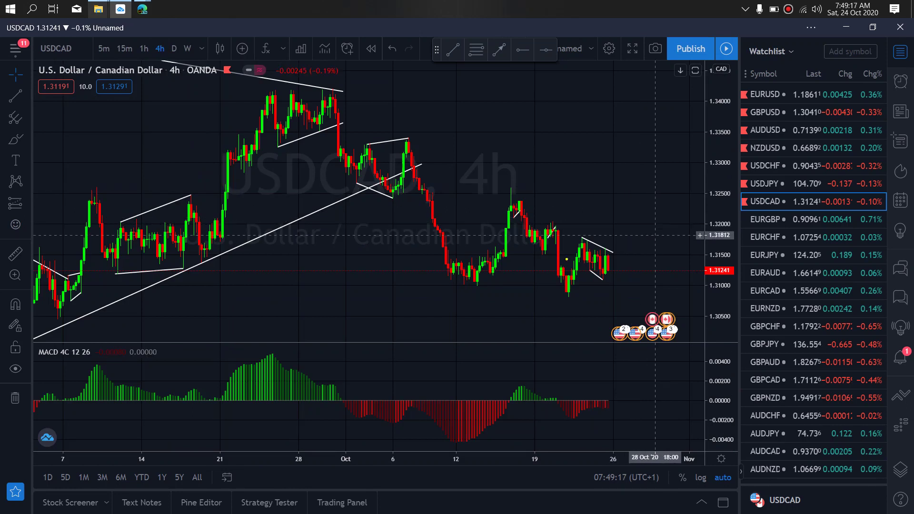
pyautogui.moveTo(584, 239)
pyautogui.mouseDown()
pyautogui.moveTo(587, 258)
pyautogui.moveTo(622, 272)
pyautogui.moveTo(633, 287)
pyautogui.moveTo(641, 283)
pyautogui.moveTo(614, 272)
pyautogui.moveTo(638, 285)
pyautogui.moveTo(663, 270)
pyautogui.moveTo(671, 236)
pyautogui.mouseUp()
pyautogui.moveTo(582, 238); pyautogui.dragTo(689, 247)
pyautogui.moveTo(558, 296); pyautogui.dragTo(625, 301)
pyautogui.moveTo(675, 234); pyautogui.dragTo(730, 430)
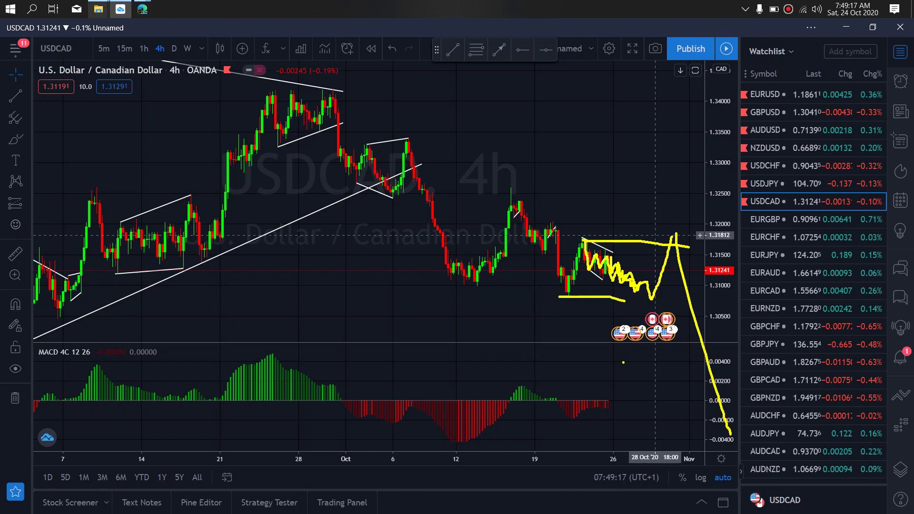
pyautogui.moveTo(648, 228)
pyautogui.mouseDown()
pyautogui.moveTo(595, 226)
pyautogui.moveTo(597, 255)
pyautogui.moveTo(563, 264)
pyautogui.mouseUp()
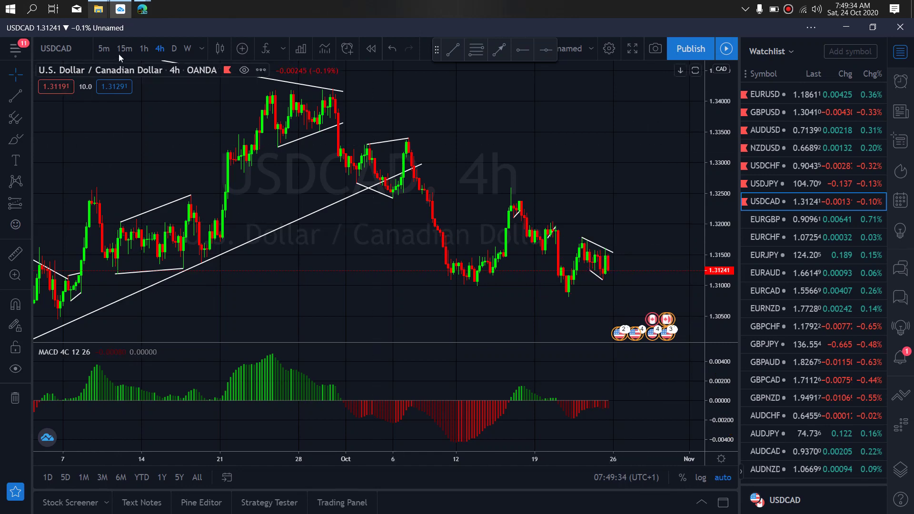
# Step: On the 1-hour chart, trace the drop from the 22 Oct high and support, then clear the annotations
pyautogui.click(144, 48)
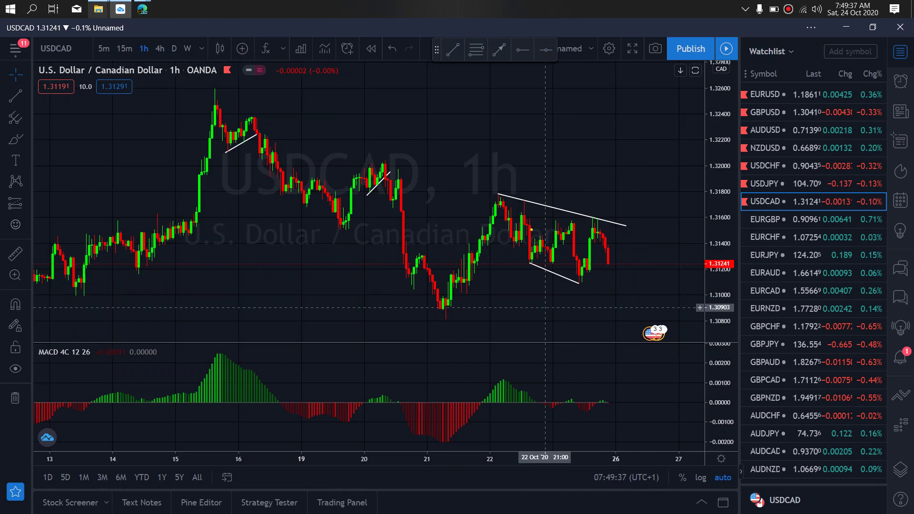
pyautogui.moveTo(499, 188)
pyautogui.mouseDown()
pyautogui.moveTo(528, 280)
pyautogui.moveTo(558, 242)
pyautogui.moveTo(597, 220)
pyautogui.moveTo(640, 299)
pyautogui.moveTo(690, 165)
pyautogui.moveTo(813, 513)
pyautogui.mouseUp()
pyautogui.moveTo(412, 319); pyautogui.dragTo(689, 306)
pyautogui.moveTo(494, 190); pyautogui.dragTo(685, 172)
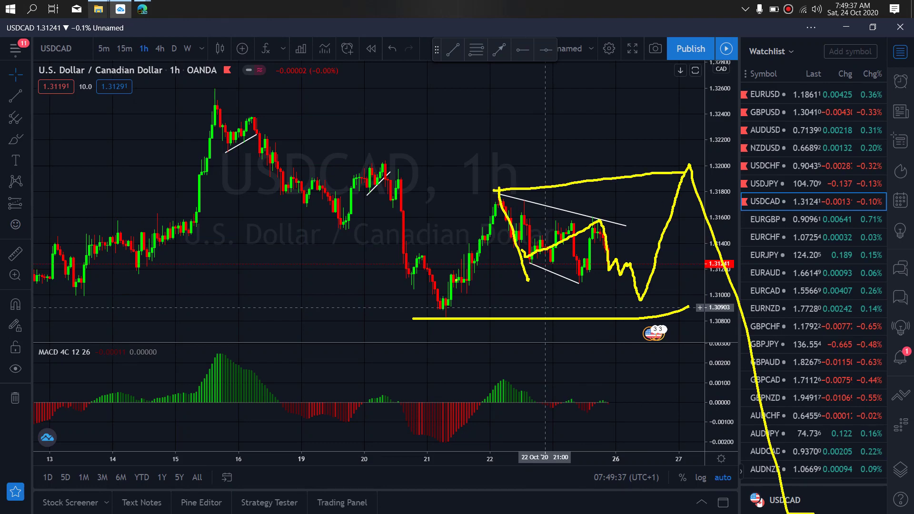
pyautogui.press('Escape')
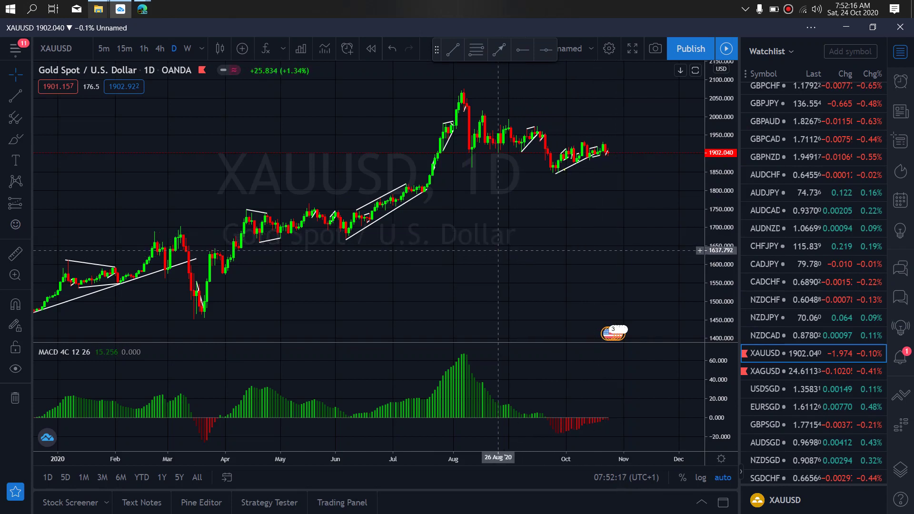
# Step: On XAUUSD daily, sketch a yellow October consolidation squiggle, sloping support, and a sharp rally projection
pyautogui.moveTo(552, 169)
pyautogui.mouseDown()
pyautogui.moveTo(573, 147)
pyautogui.moveTo(609, 157)
pyautogui.moveTo(612, 146)
pyautogui.mouseUp()
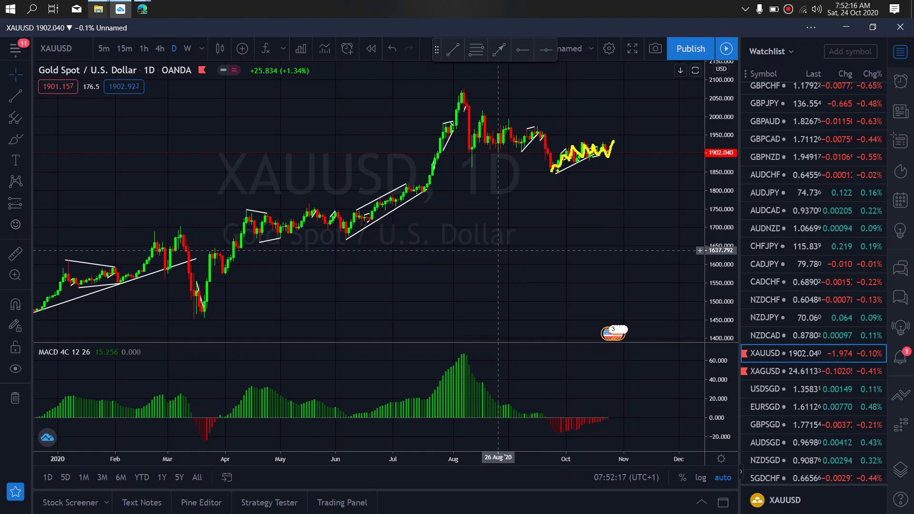
pyautogui.moveTo(556, 162)
pyautogui.mouseDown()
pyautogui.moveTo(609, 142)
pyautogui.moveTo(630, 180)
pyautogui.mouseUp()
pyautogui.moveTo(548, 172); pyautogui.dragTo(555, 176)
pyautogui.moveTo(631, 180); pyautogui.dragTo(646, 116)
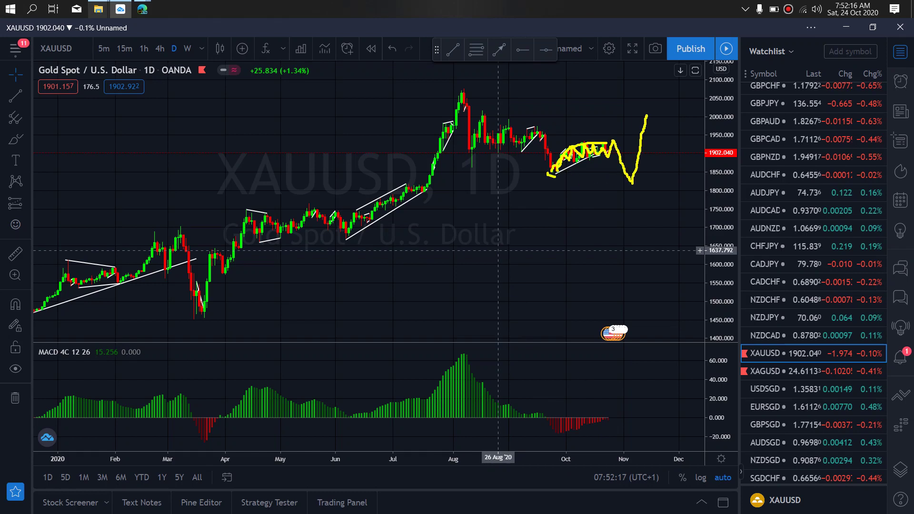
pyautogui.moveTo(482, 111)
pyautogui.mouseDown()
pyautogui.moveTo(596, 111)
pyautogui.moveTo(665, 124)
pyautogui.mouseUp()
pyautogui.moveTo(465, 167); pyautogui.dragTo(638, 190)
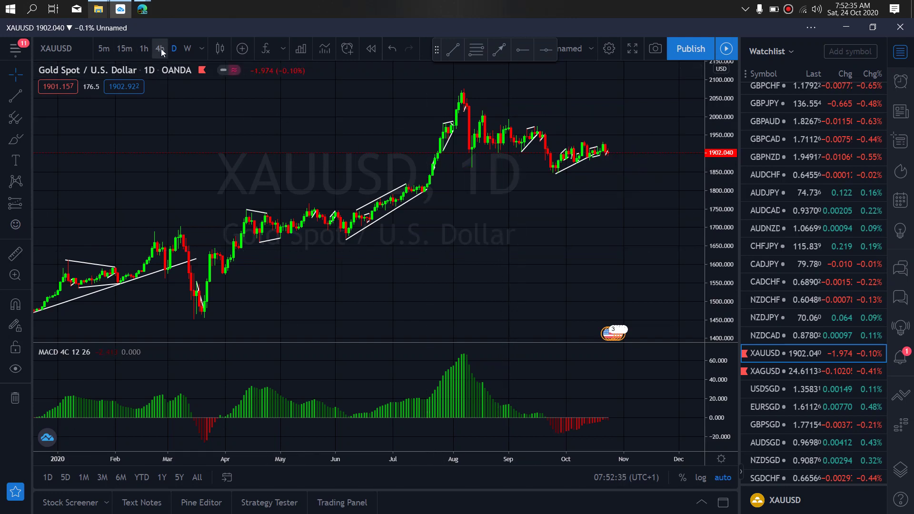
# Step: On the gold 4-hour chart, trace the rebound and lower trendline with a projection, then erase them
pyautogui.click(160, 49)
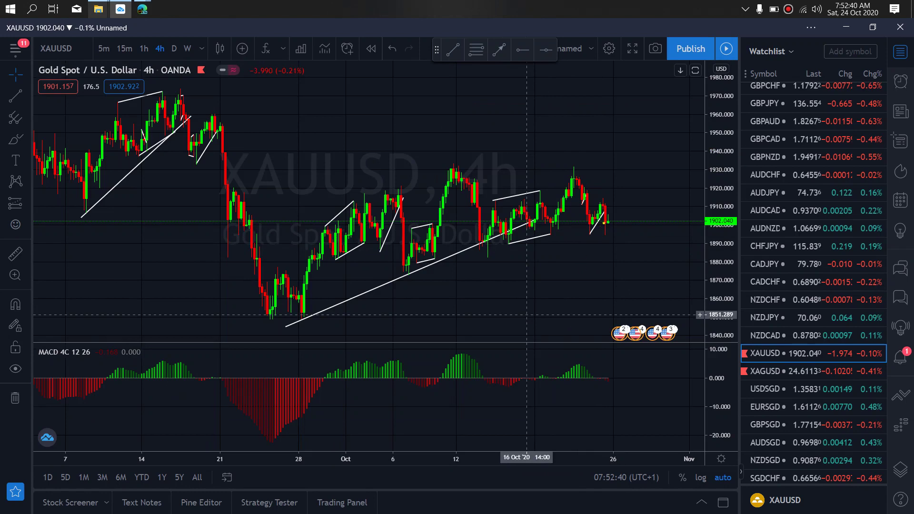
pyautogui.moveTo(584, 228)
pyautogui.mouseDown()
pyautogui.moveTo(604, 200)
pyautogui.moveTo(619, 231)
pyautogui.moveTo(643, 201)
pyautogui.moveTo(619, 227)
pyautogui.moveTo(677, 306)
pyautogui.mouseUp()
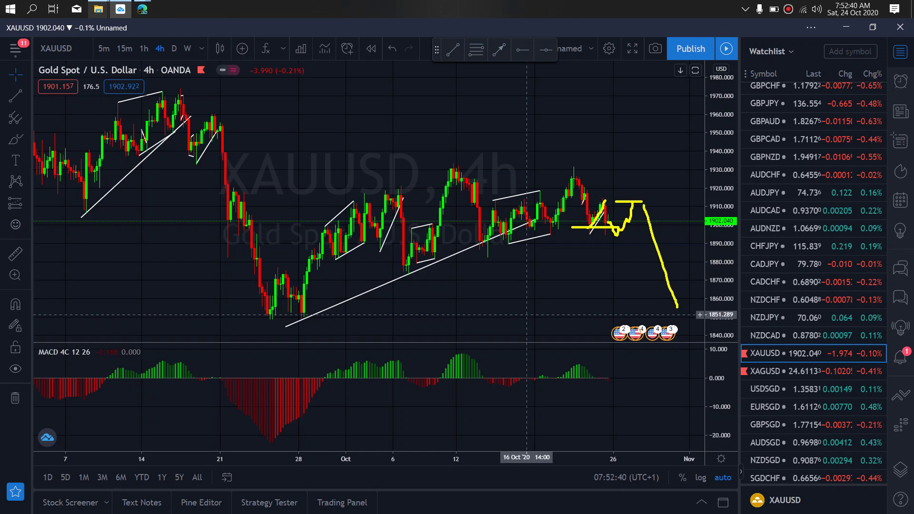
pyautogui.moveTo(283, 321)
pyautogui.mouseDown()
pyautogui.moveTo(365, 197)
pyautogui.moveTo(458, 169)
pyautogui.mouseUp()
pyautogui.moveTo(397, 262)
pyautogui.mouseDown()
pyautogui.moveTo(444, 260)
pyautogui.moveTo(527, 151)
pyautogui.mouseUp()
pyautogui.press('e')
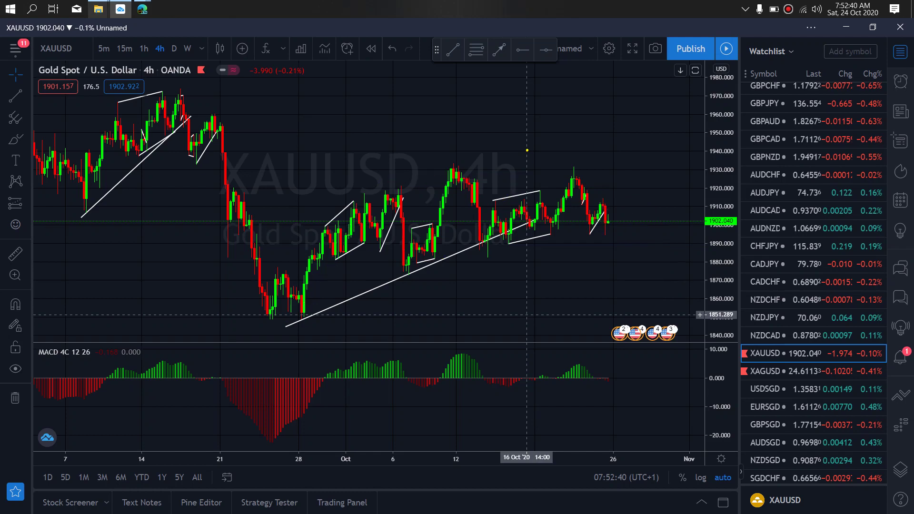
# Step: Redraw a zigzag projected fall from the latest peak, with a level above the range, circled
pyautogui.moveTo(575, 164); pyautogui.dragTo(592, 246)
pyautogui.moveTo(484, 257); pyautogui.dragTo(577, 178)
pyautogui.moveTo(607, 211)
pyautogui.mouseDown()
pyautogui.moveTo(614, 234)
pyautogui.moveTo(621, 210)
pyautogui.moveTo(637, 205)
pyautogui.moveTo(658, 355)
pyautogui.mouseUp()
pyautogui.moveTo(580, 244); pyautogui.dragTo(689, 210)
pyautogui.moveTo(587, 196); pyautogui.dragTo(659, 198)
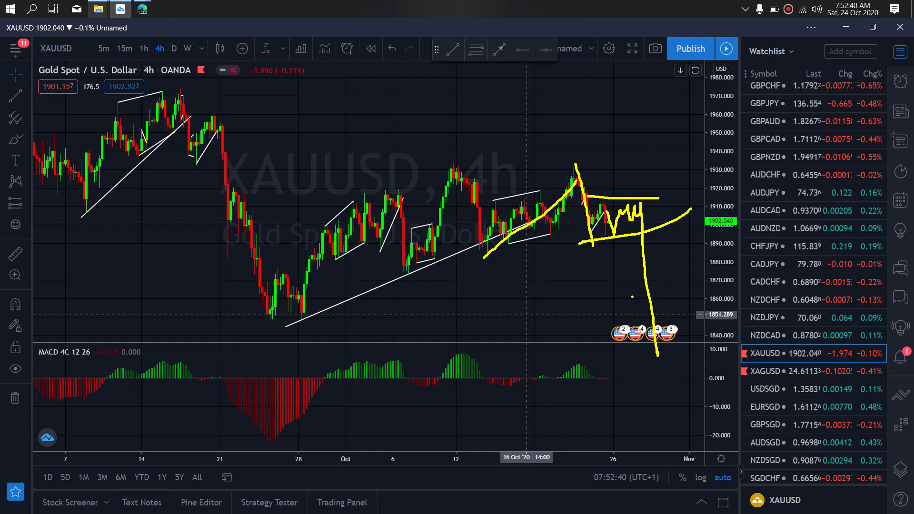
pyautogui.moveTo(586, 166)
pyautogui.mouseDown()
pyautogui.moveTo(731, 171)
pyautogui.moveTo(588, 188)
pyautogui.mouseUp()
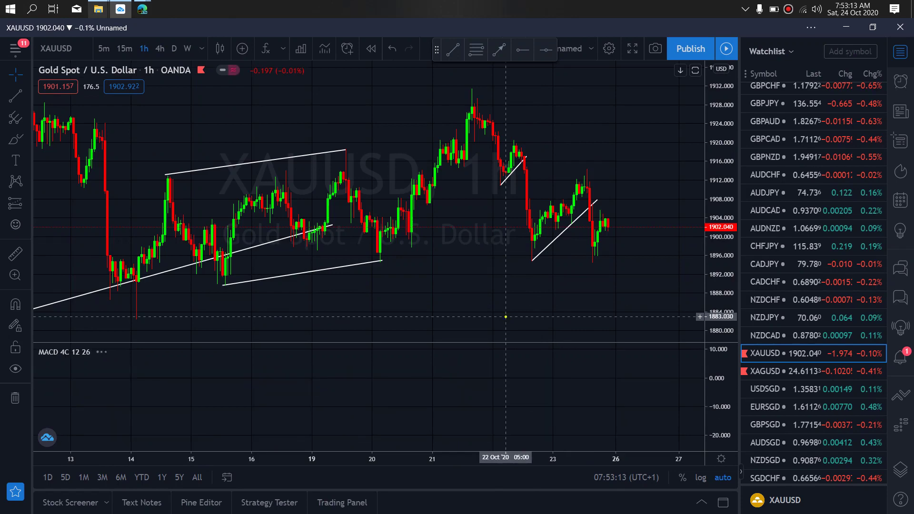
# Step: Move to XAGUSD silver and trace its recent rising wedge in yellow
pyautogui.press('Down')
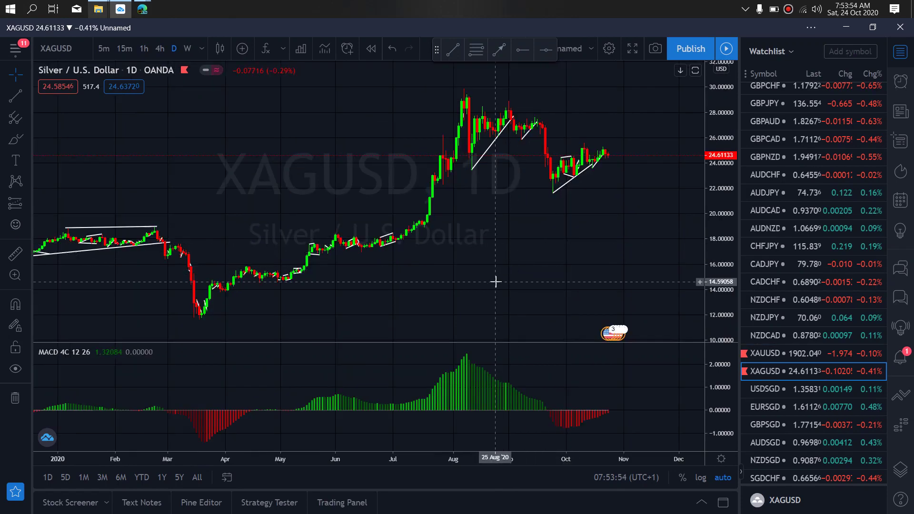
pyautogui.moveTo(548, 192)
pyautogui.mouseDown()
pyautogui.moveTo(585, 144)
pyautogui.moveTo(592, 166)
pyautogui.moveTo(622, 155)
pyautogui.moveTo(616, 145)
pyautogui.moveTo(607, 167)
pyautogui.moveTo(625, 164)
pyautogui.moveTo(644, 219)
pyautogui.mouseUp()
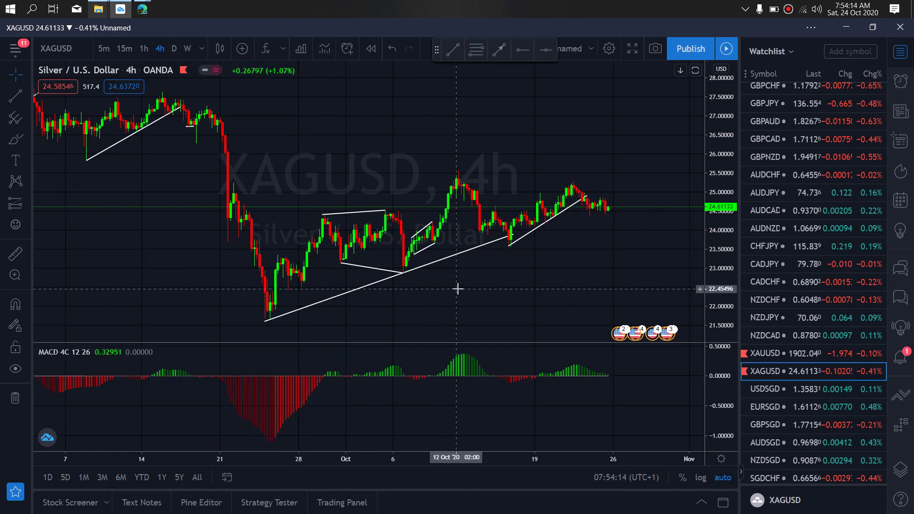
# Step: On silver 4-hour, mark horizontal support and resistance levels and project a long fall from the peak
pyautogui.moveTo(451, 165)
pyautogui.mouseDown()
pyautogui.moveTo(499, 236)
pyautogui.moveTo(583, 188)
pyautogui.moveTo(601, 204)
pyautogui.moveTo(613, 201)
pyautogui.moveTo(641, 246)
pyautogui.mouseUp()
pyautogui.moveTo(491, 247); pyautogui.dragTo(533, 248)
pyautogui.moveTo(641, 247); pyautogui.dragTo(675, 179)
pyautogui.moveTo(568, 186); pyautogui.dragTo(637, 186)
pyautogui.moveTo(459, 255); pyautogui.dragTo(551, 260)
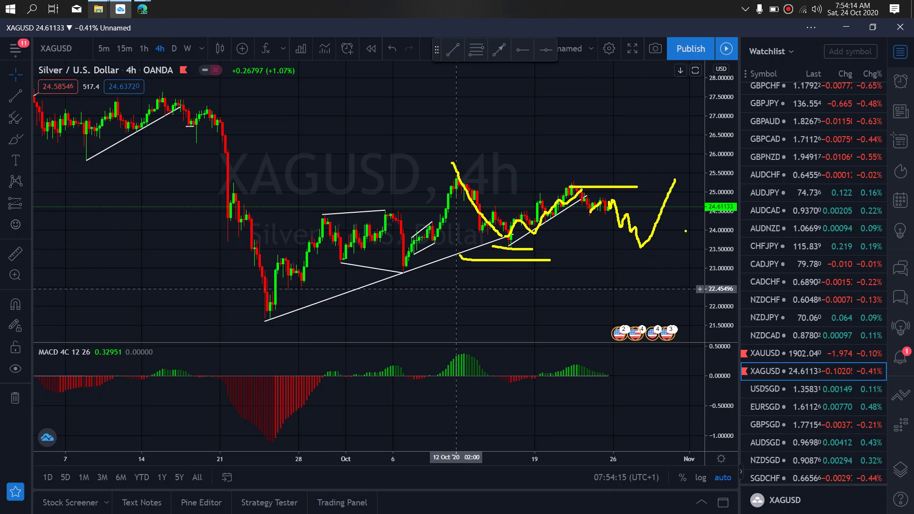
pyautogui.moveTo(679, 188); pyautogui.dragTo(778, 453)
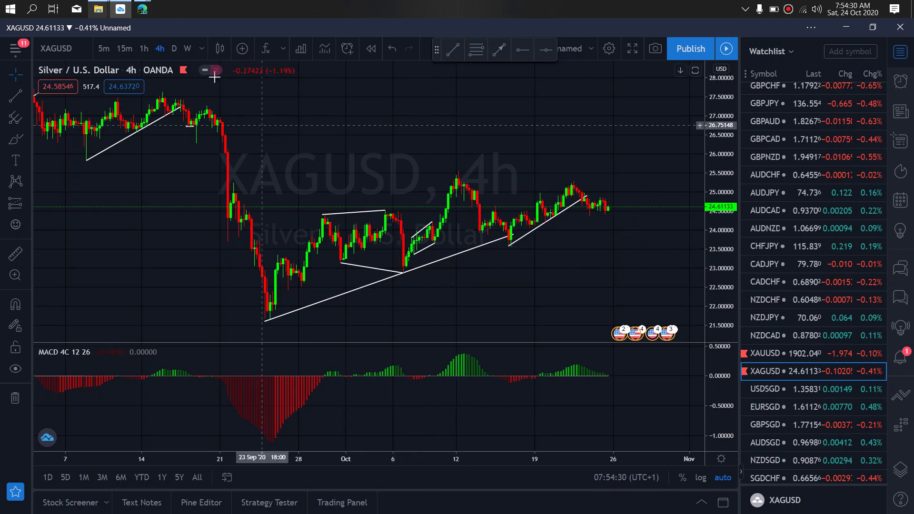
# Step: On the 1-hour chart, sketch support, the upper boundary and a looping drop, then clear annotations
pyautogui.click(144, 48)
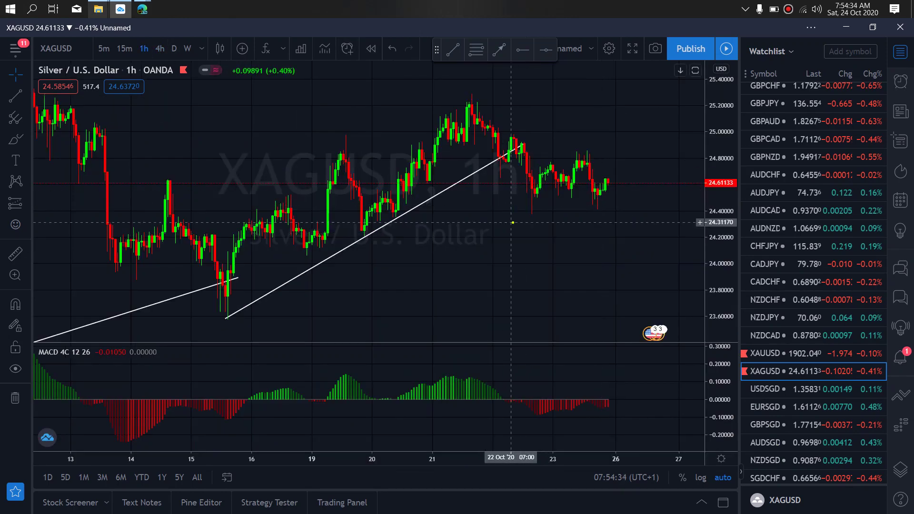
pyautogui.moveTo(530, 221); pyautogui.dragTo(600, 190)
pyautogui.moveTo(547, 172)
pyautogui.mouseDown()
pyautogui.moveTo(585, 151)
pyautogui.moveTo(632, 184)
pyautogui.moveTo(645, 149)
pyautogui.mouseUp()
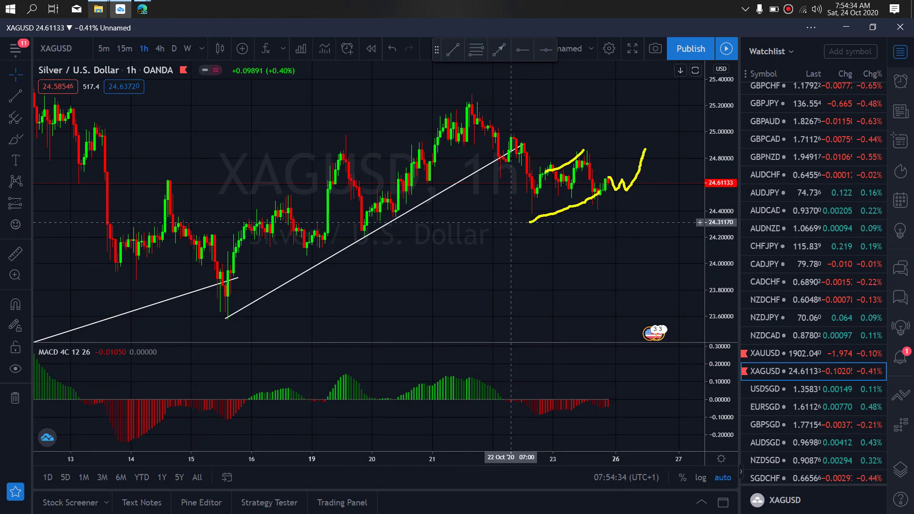
pyautogui.moveTo(521, 226)
pyautogui.mouseDown()
pyautogui.moveTo(583, 152)
pyautogui.moveTo(641, 158)
pyautogui.moveTo(721, 513)
pyautogui.mouseUp()
pyautogui.moveTo(588, 114)
pyautogui.mouseDown()
pyautogui.moveTo(611, 117)
pyautogui.moveTo(473, 293)
pyautogui.mouseUp()
pyautogui.press('Escape')
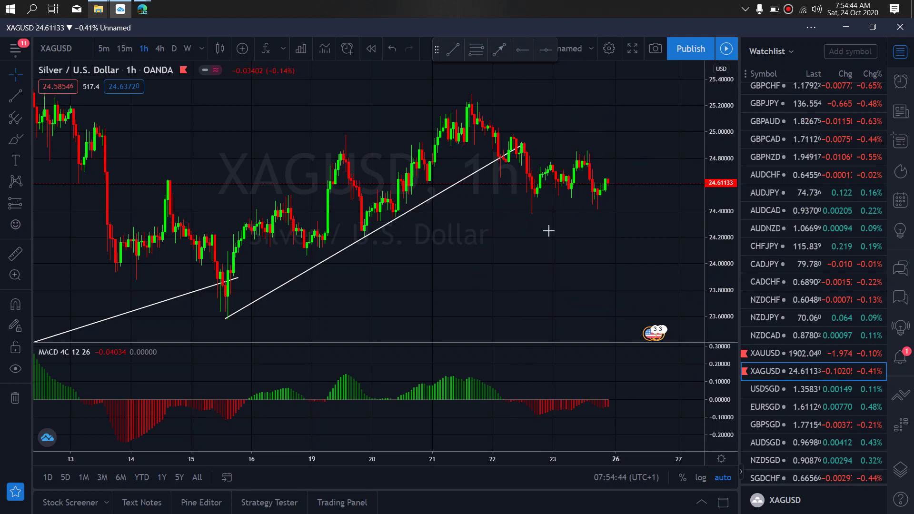